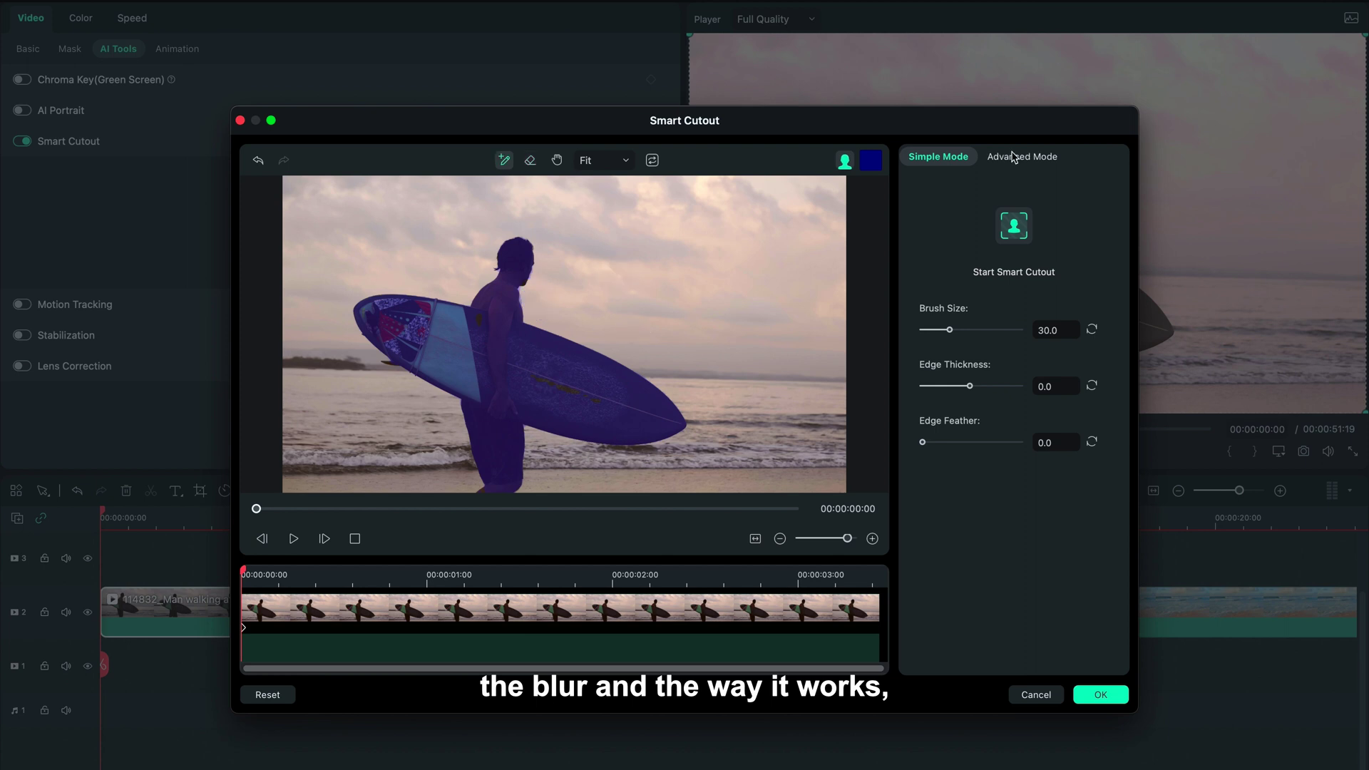
# Step: Run Smart Cutout's forward tracking on the brushed surfer through the clip
pyautogui.click(1054, 226)
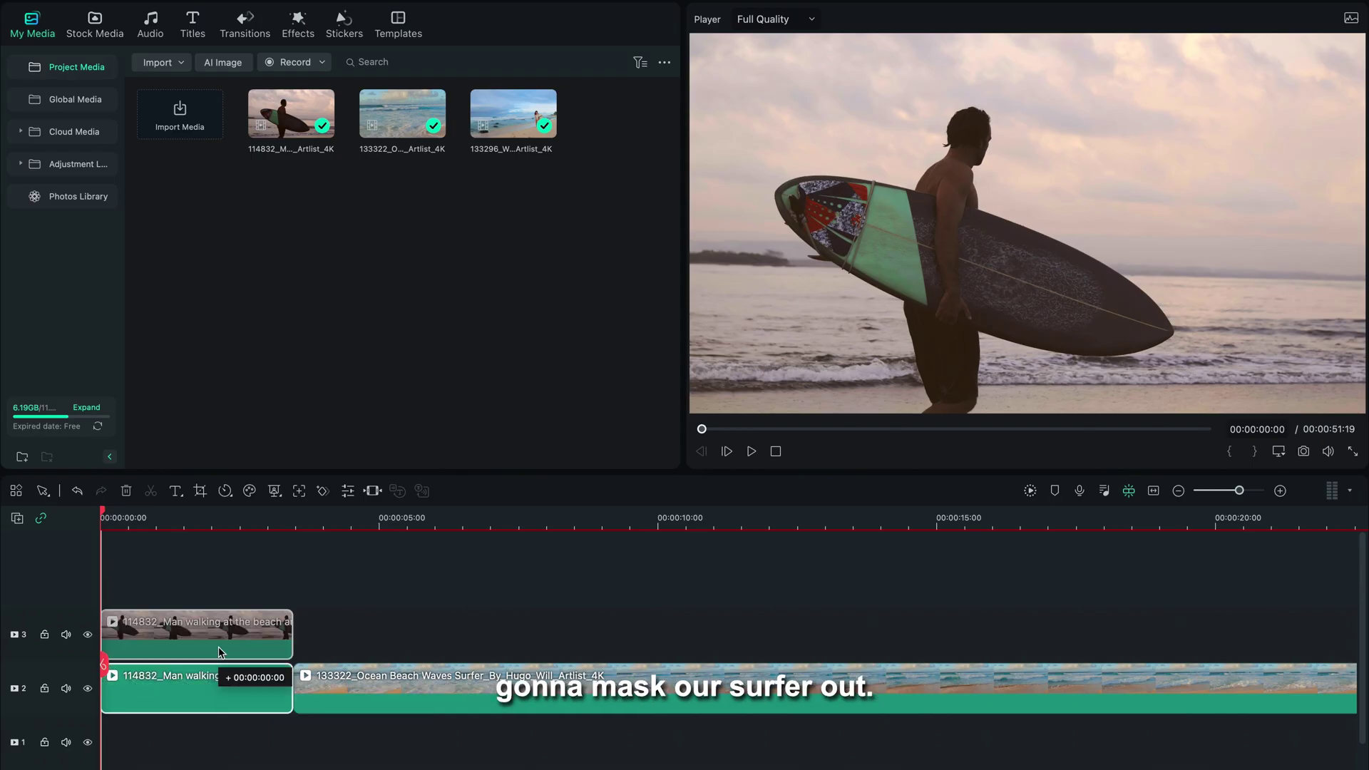
# Step: Outline the surfer and surfboard on the track-3 copy with a drawn mask, Expand 2%, Blur 78%
pyautogui.click(208, 611)
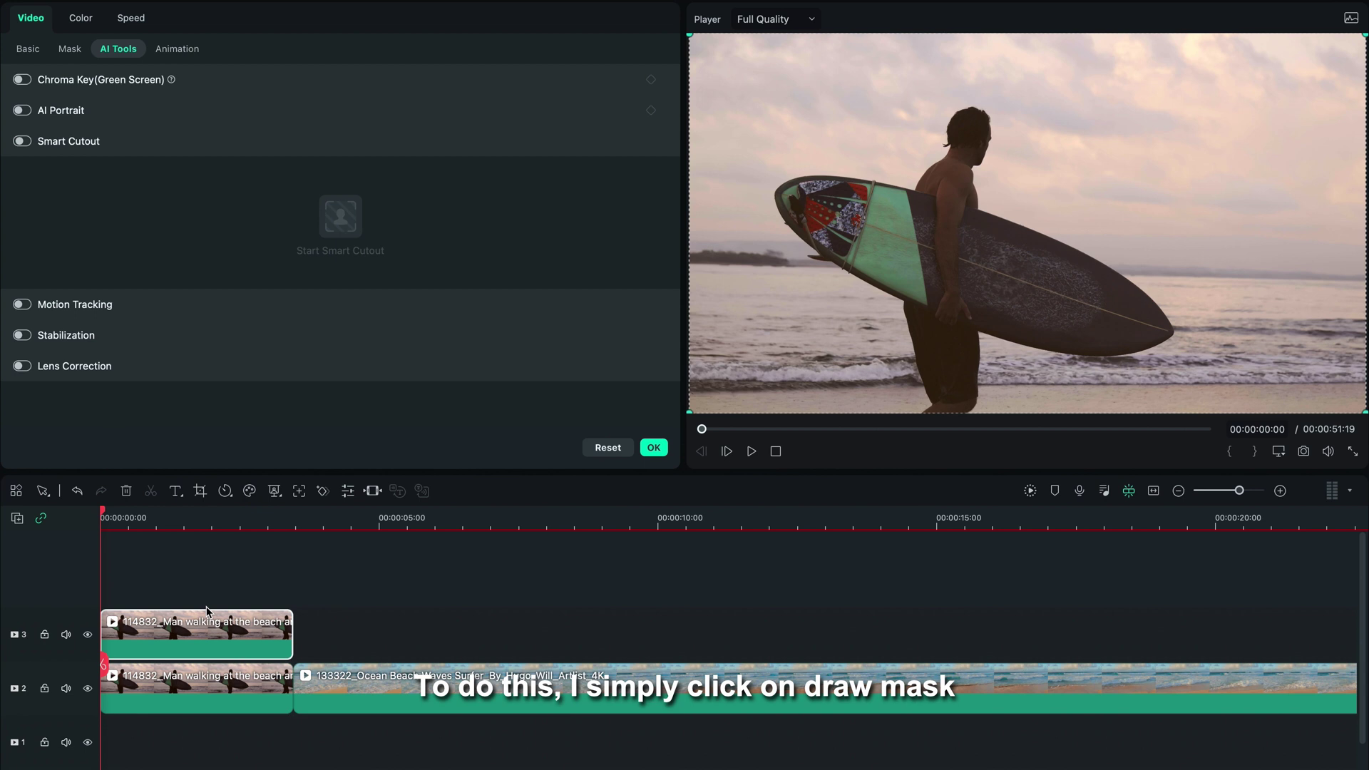
pyautogui.click(70, 48)
pyautogui.click(130, 105)
pyautogui.click(901, 305)
pyautogui.click(777, 219)
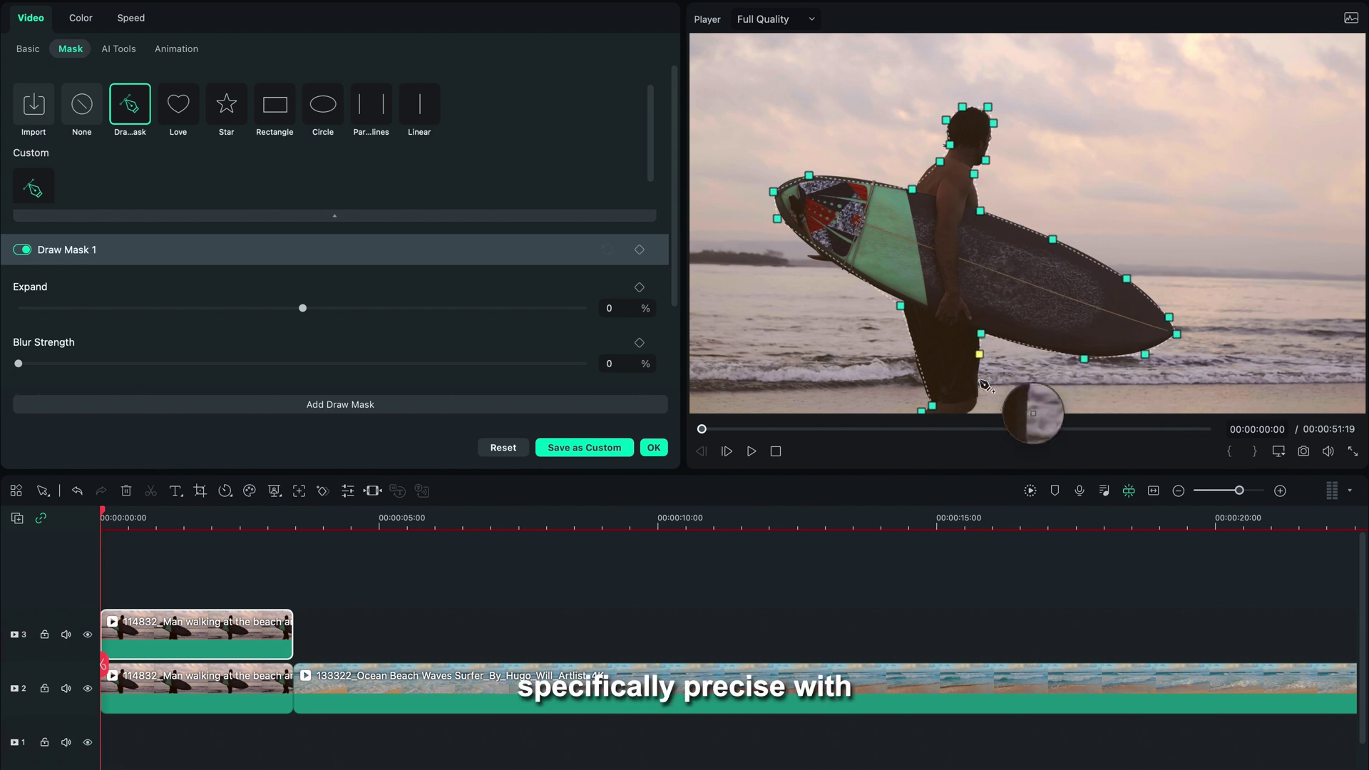
pyautogui.scroll(-3, 927, 285)
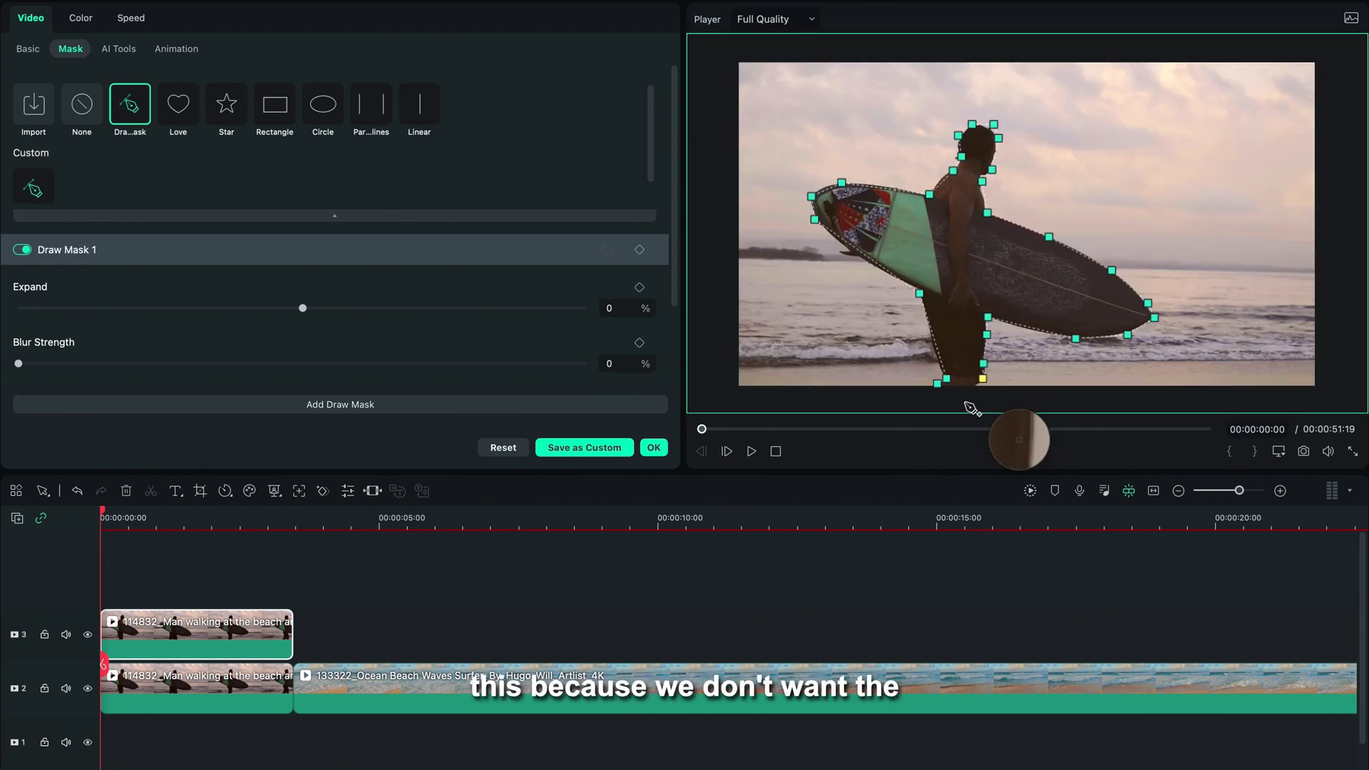
pyautogui.scroll(1, 1014, 351)
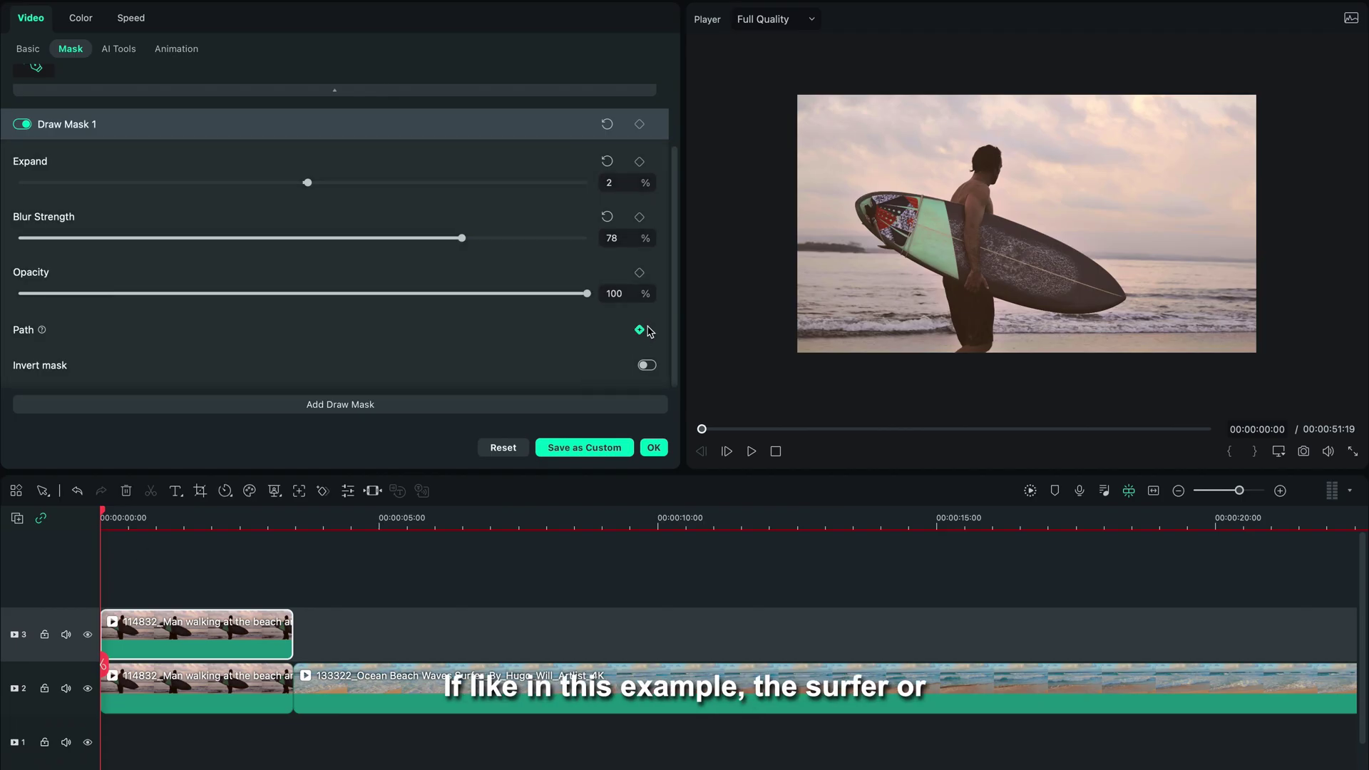
# Step: Keyframe the mask onto the surfer at the clip's end and other moments, then play back to check
pyautogui.click(293, 524)
pyautogui.moveTo(293, 524); pyautogui.dragTo(292, 524)
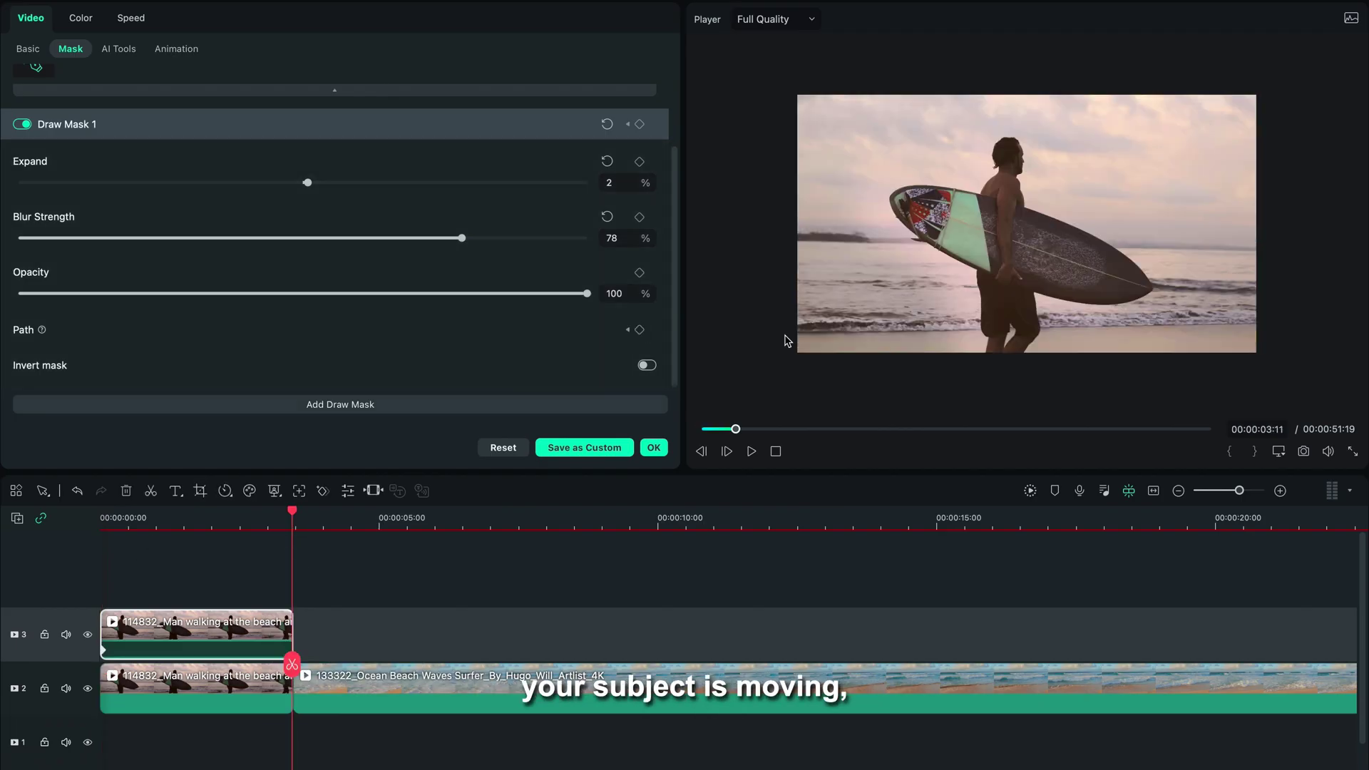
pyautogui.moveTo(938, 265); pyautogui.dragTo(986, 246)
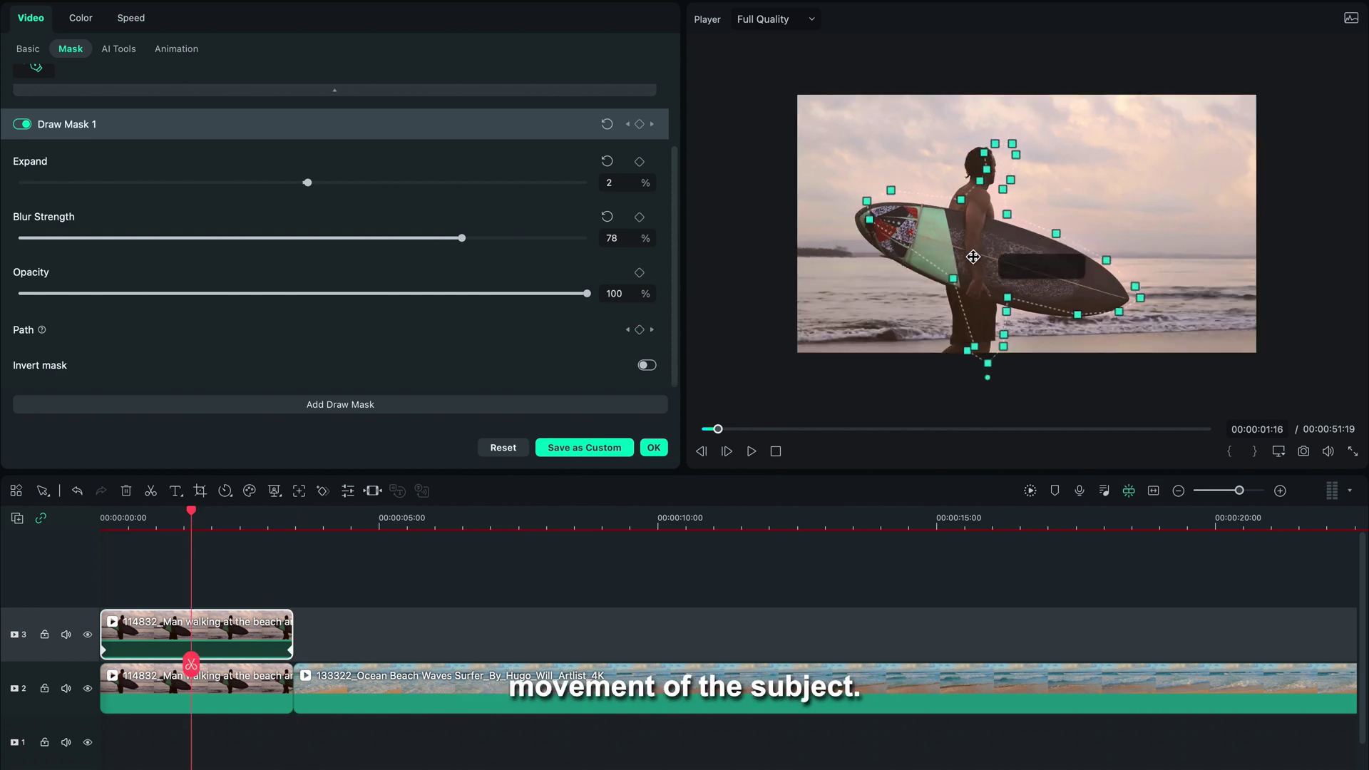
pyautogui.click(249, 627)
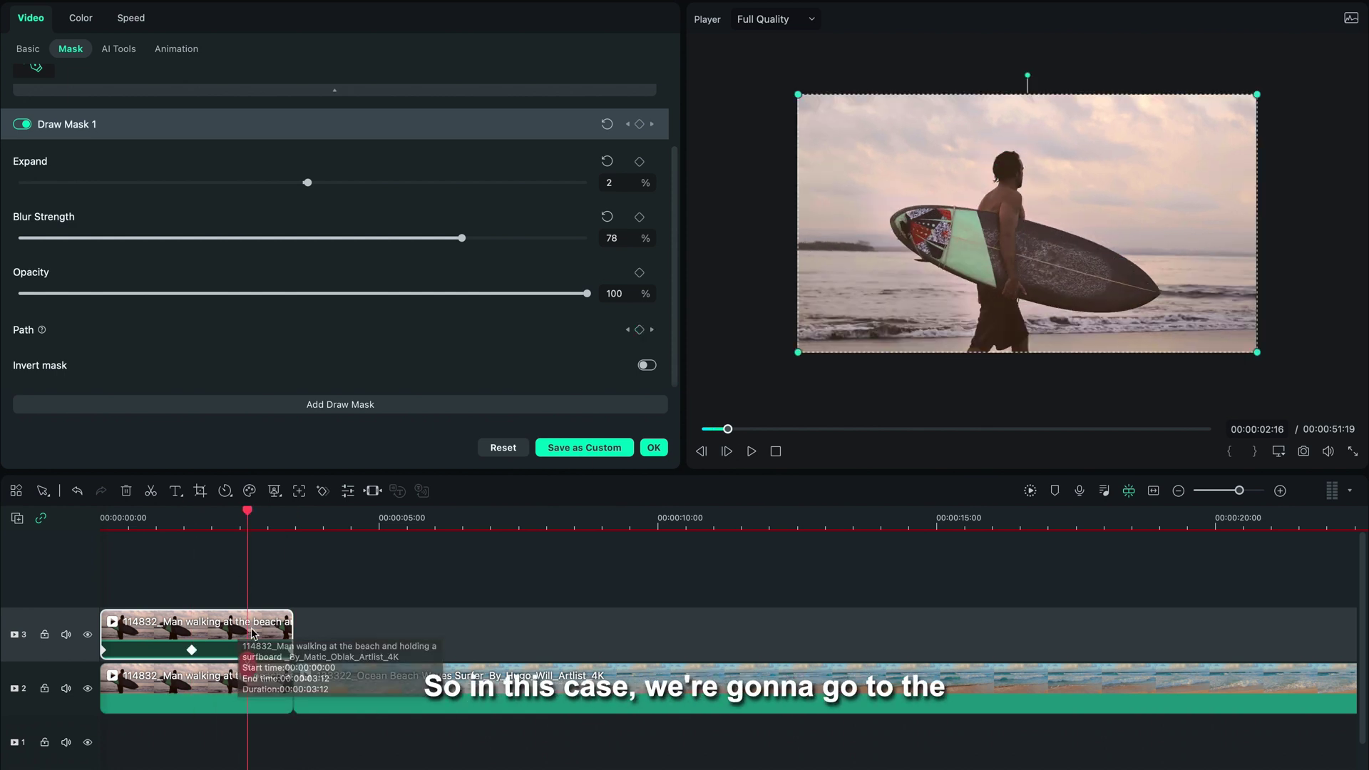
pyautogui.click(143, 626)
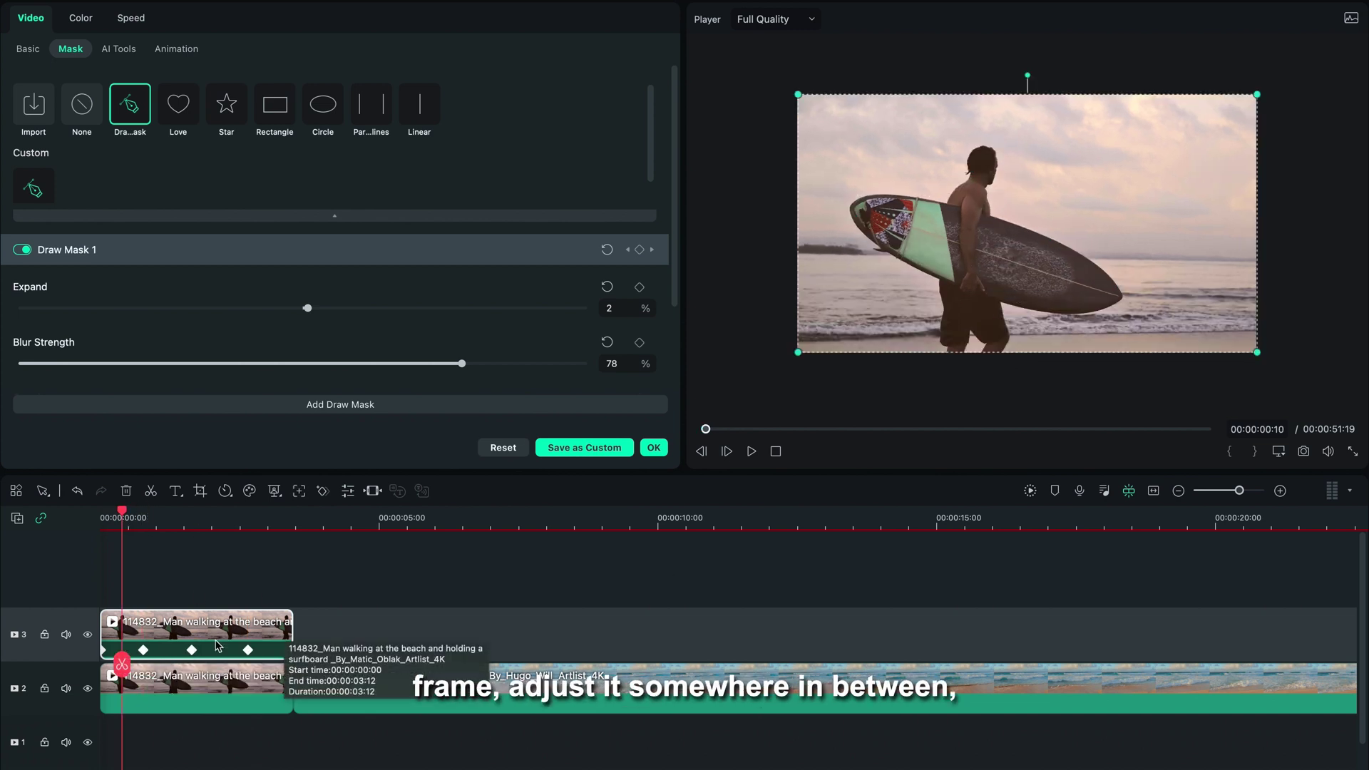
pyautogui.press('space')
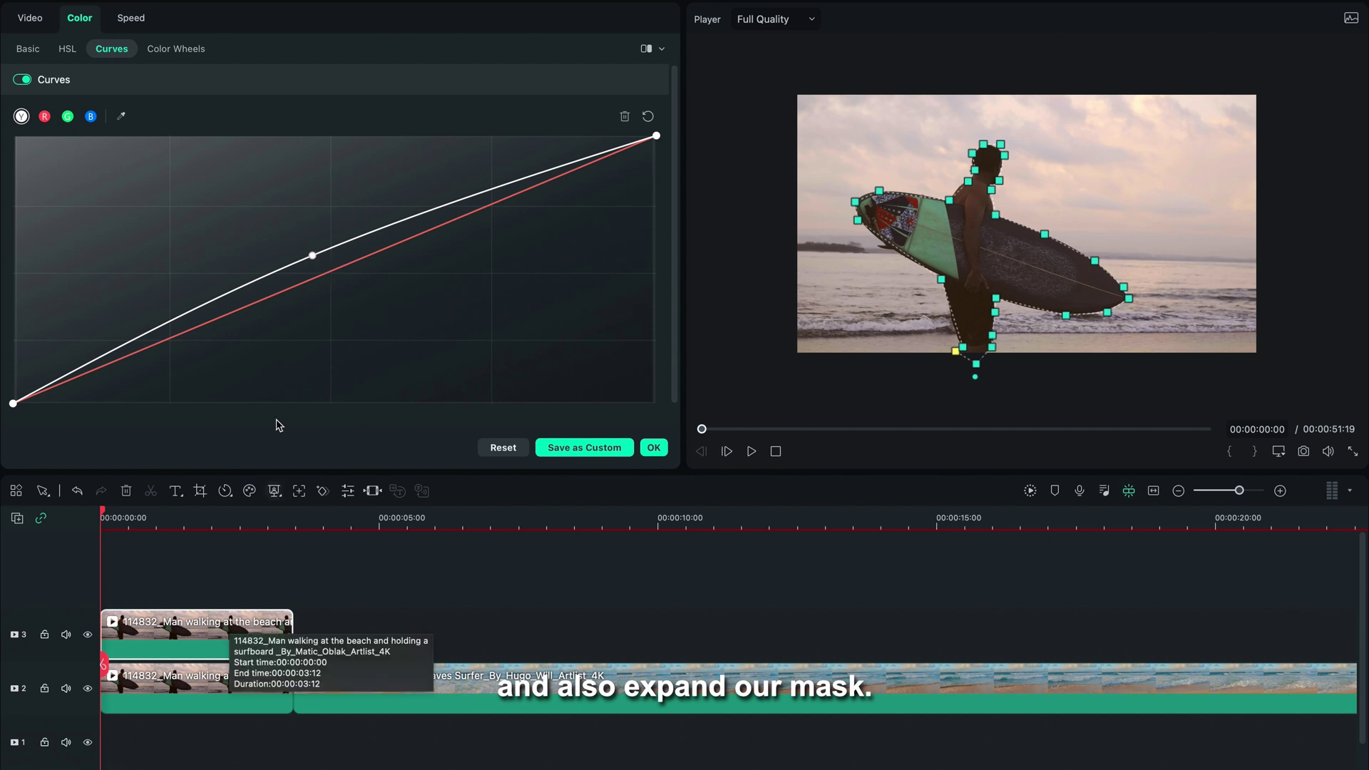
# Step: Lift the luma curve and set Temperature 16, Vibrance 11, Exposure 5 on the surfer layer
pyautogui.moveTo(319, 262); pyautogui.dragTo(255, 235)
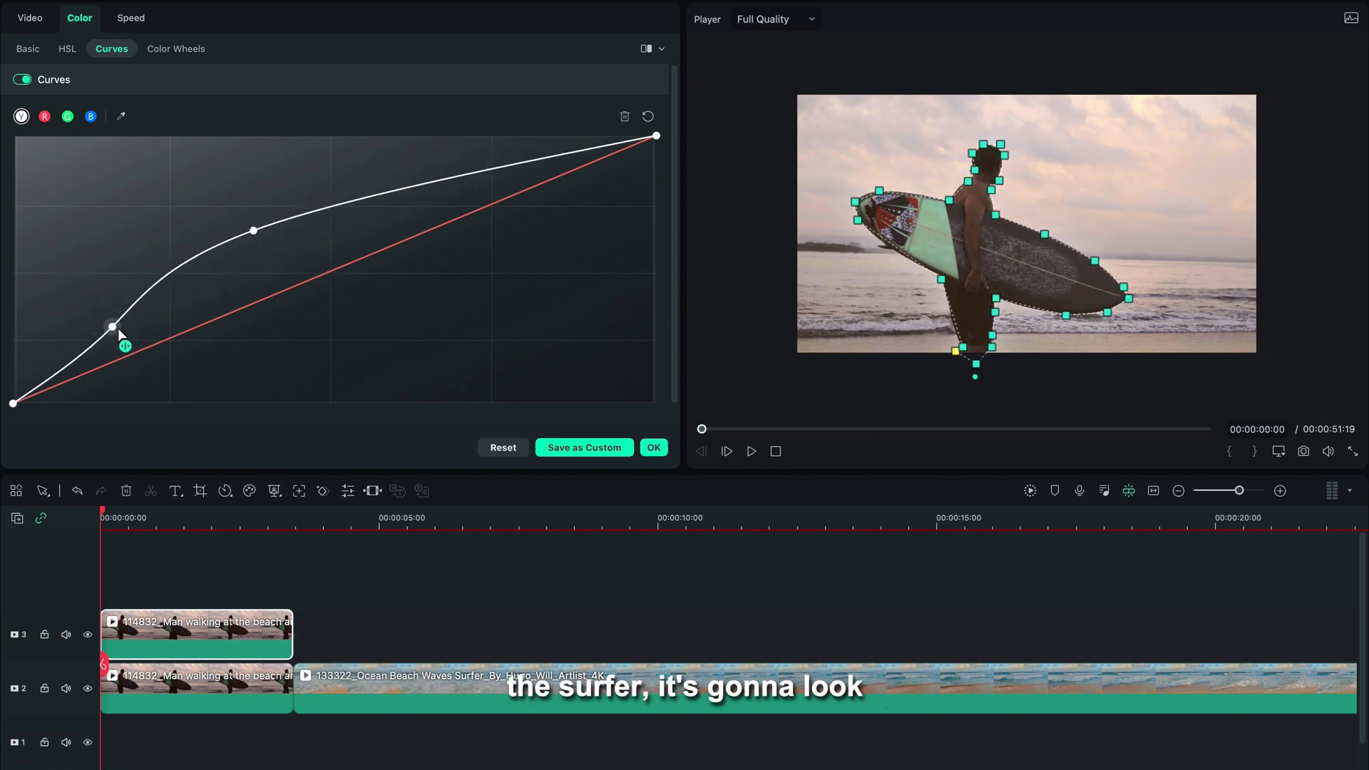
pyautogui.click(28, 48)
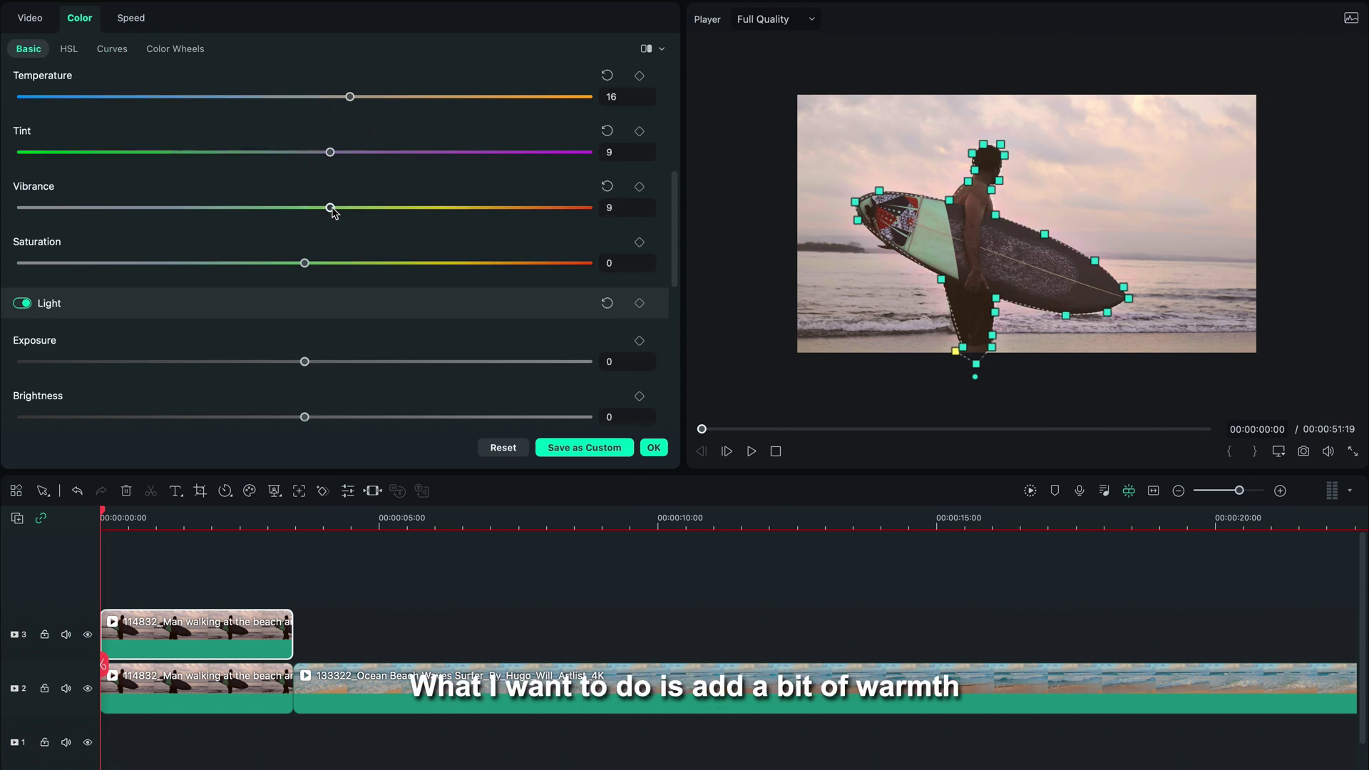
pyautogui.moveTo(331, 207); pyautogui.dragTo(336, 207)
pyautogui.scroll(-1, 308, 306)
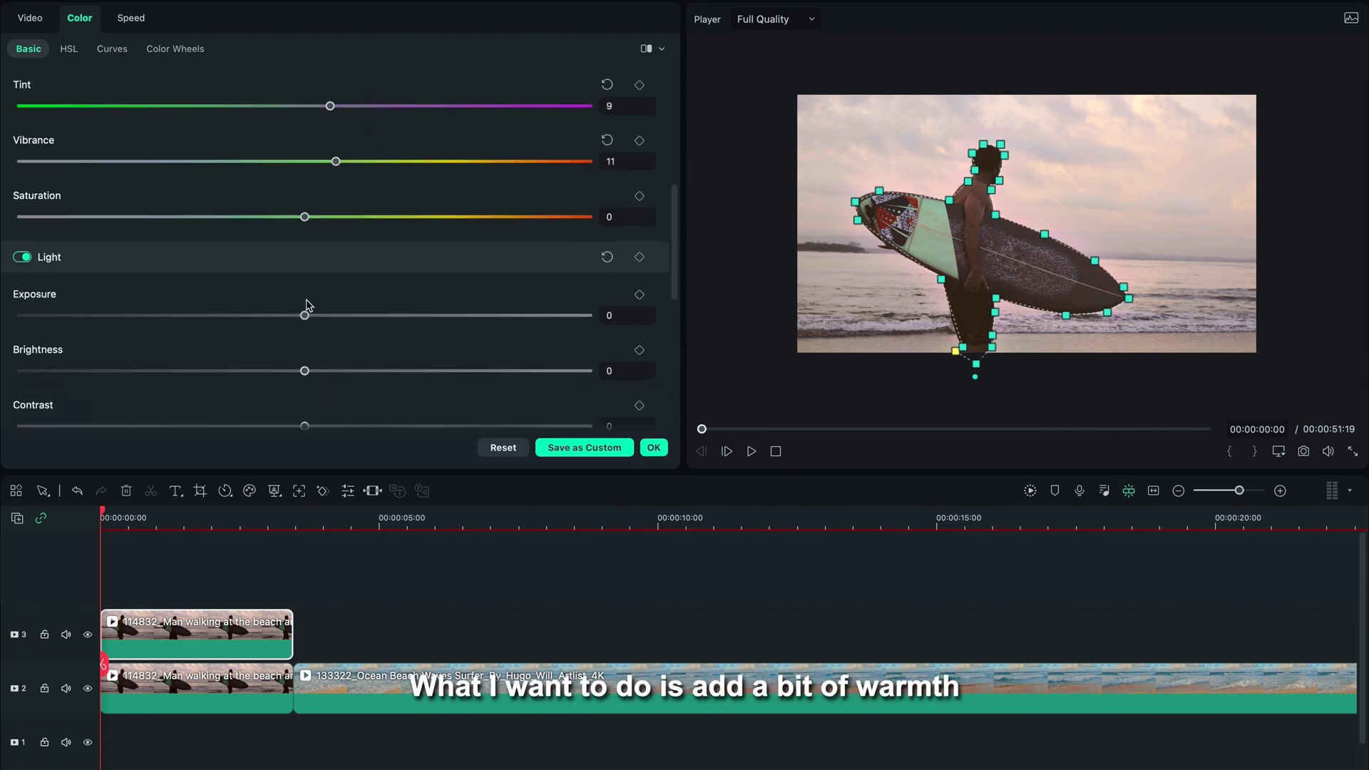
# Step: Return the surfer mask to Expand 2% with Blur Strength 78%
pyautogui.click(28, 18)
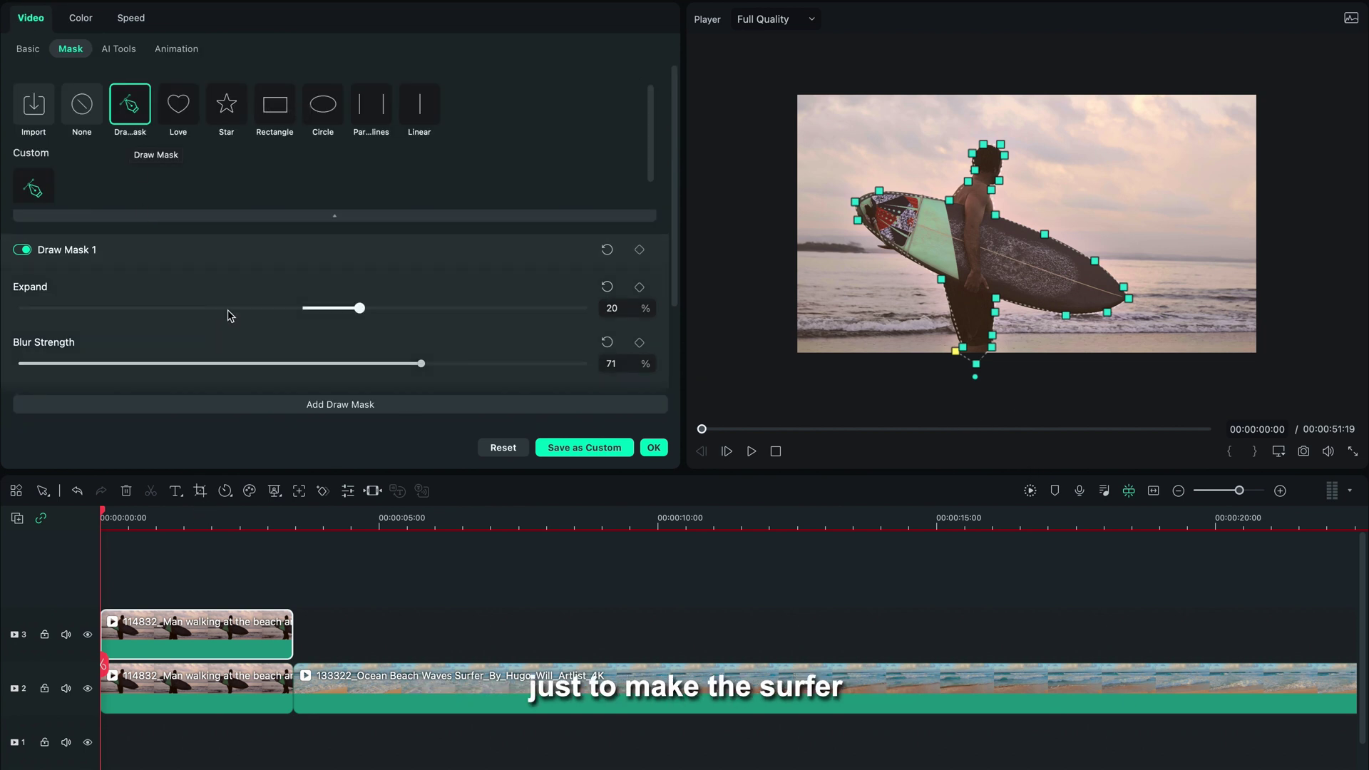
pyautogui.scroll(-1, 321, 317)
pyautogui.moveTo(421, 323); pyautogui.dragTo(464, 324)
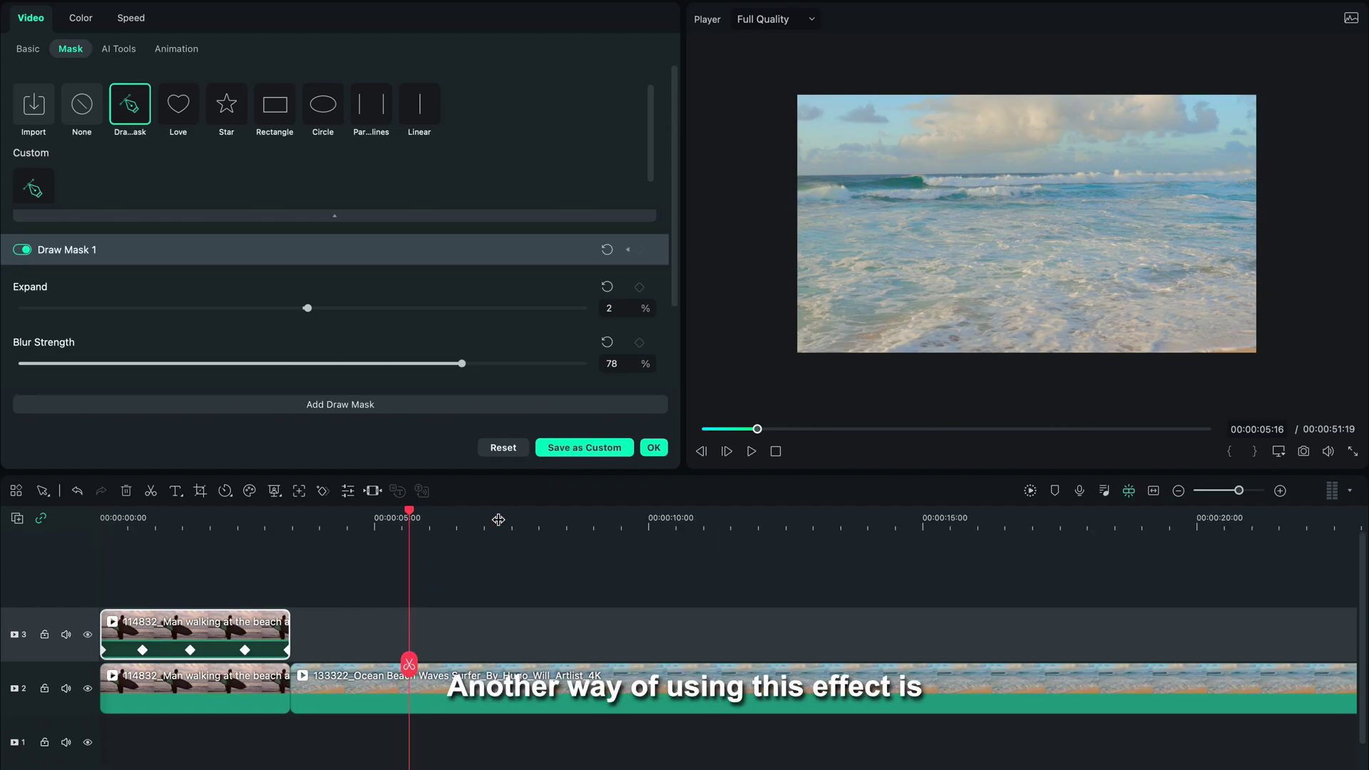
# Step: Mask the top ocean clip with a rectangle rotated about 30°, scaled 89%, over the top-left corner
pyautogui.scroll(-3, 498, 520)
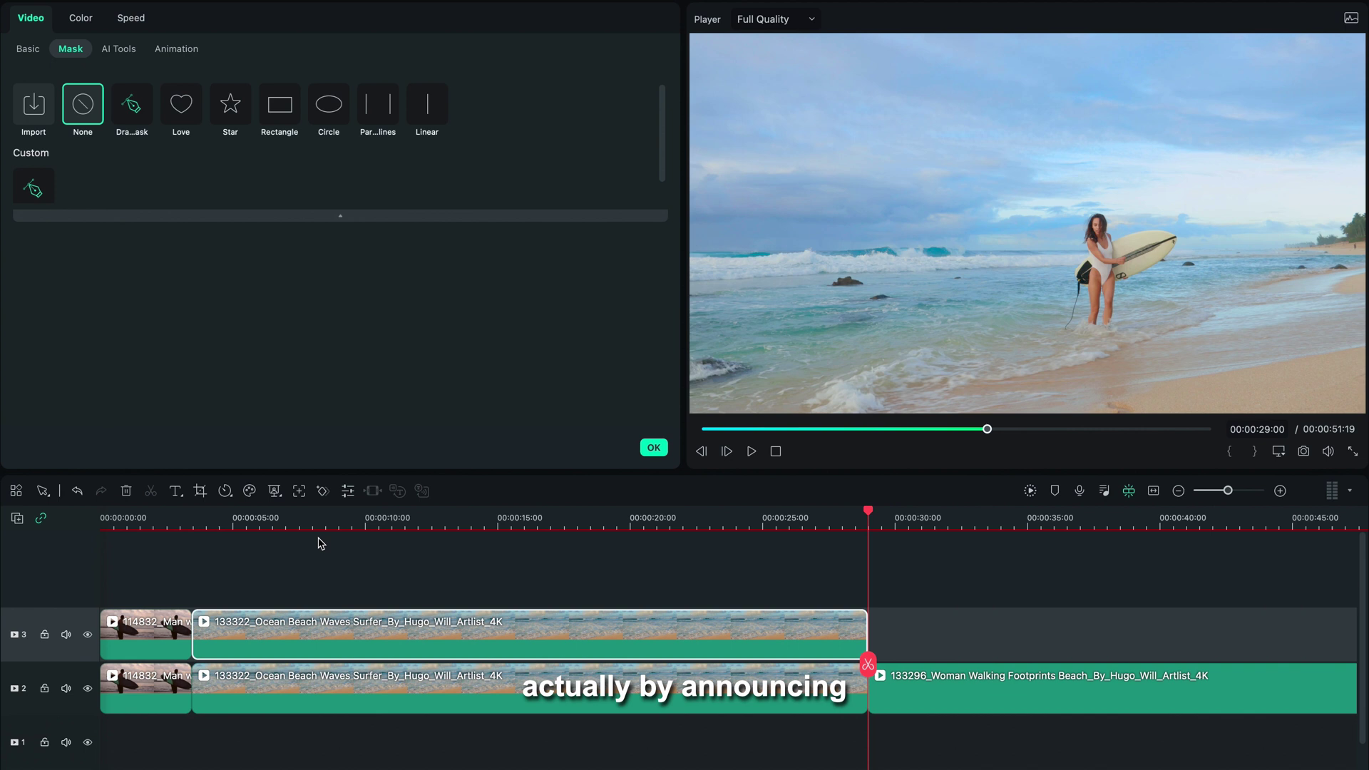
pyautogui.click(318, 527)
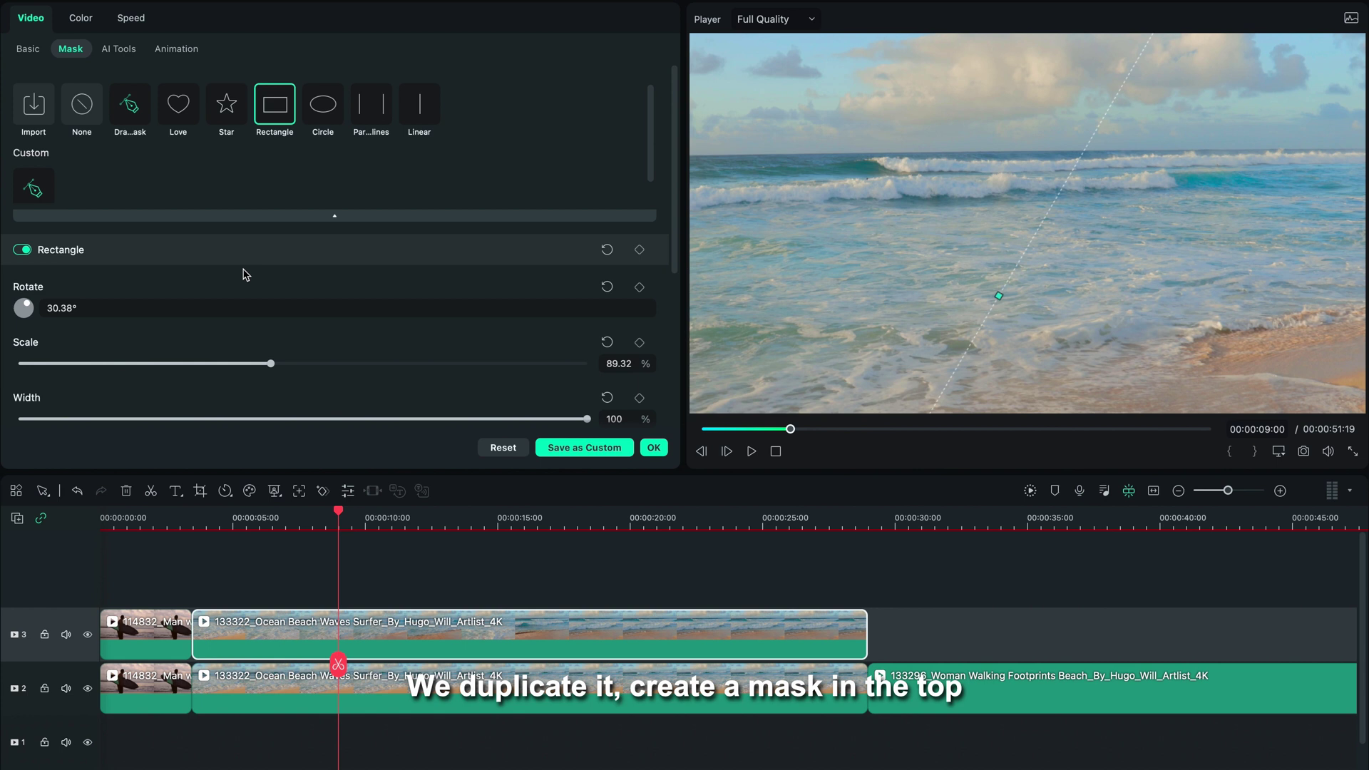
pyautogui.scroll(-8, 246, 274)
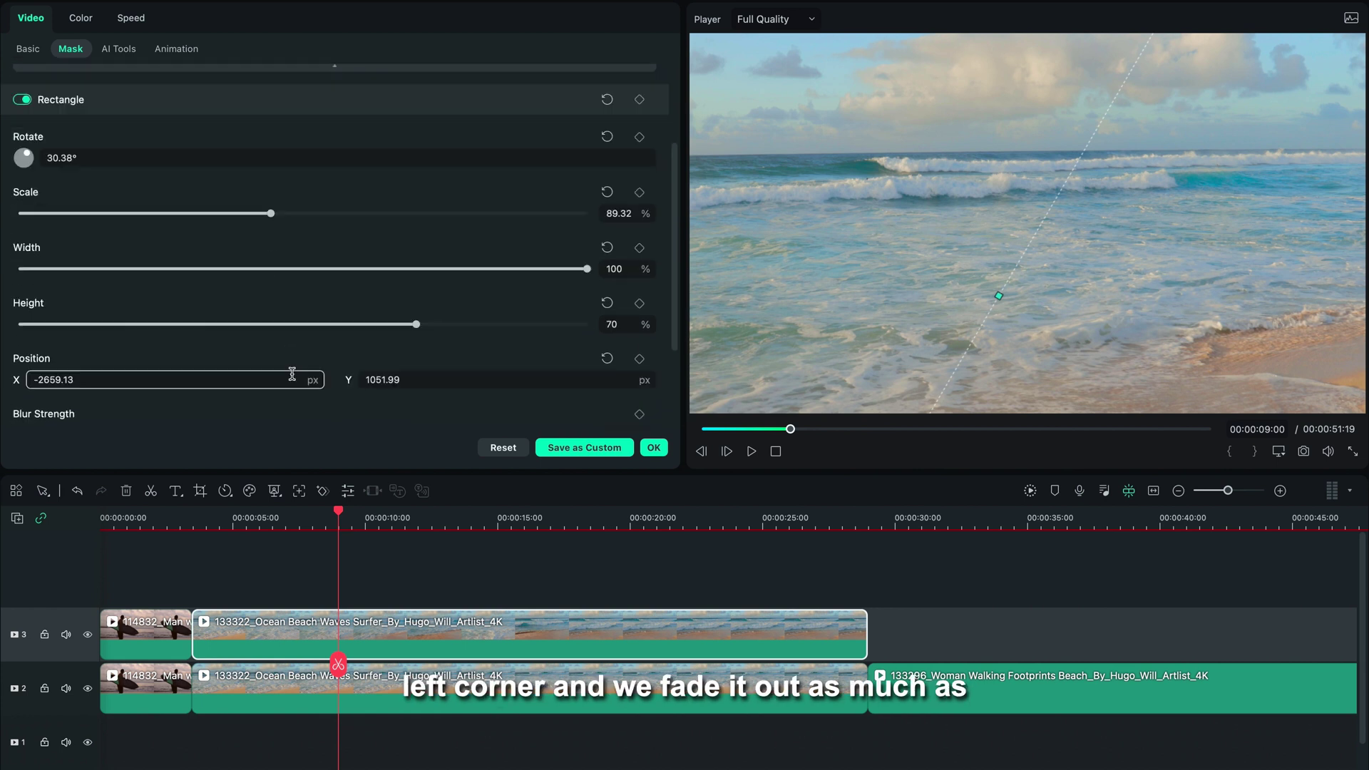
# Step: Raise the masked ocean layer's exposure to 31 and reshape its luma curve, darker shadows, brighter highlights
pyautogui.click(78, 18)
pyautogui.moveTo(305, 316); pyautogui.dragTo(392, 318)
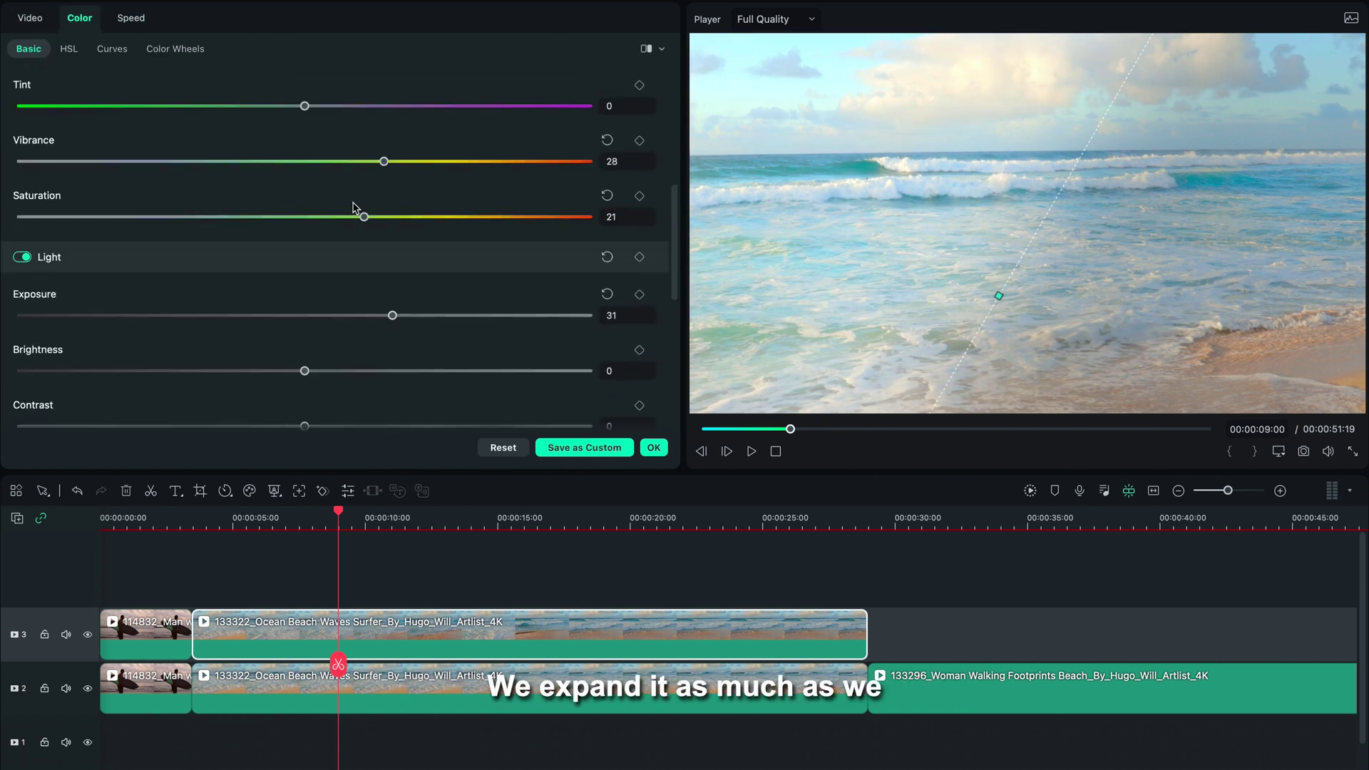
pyautogui.scroll(2, 356, 179)
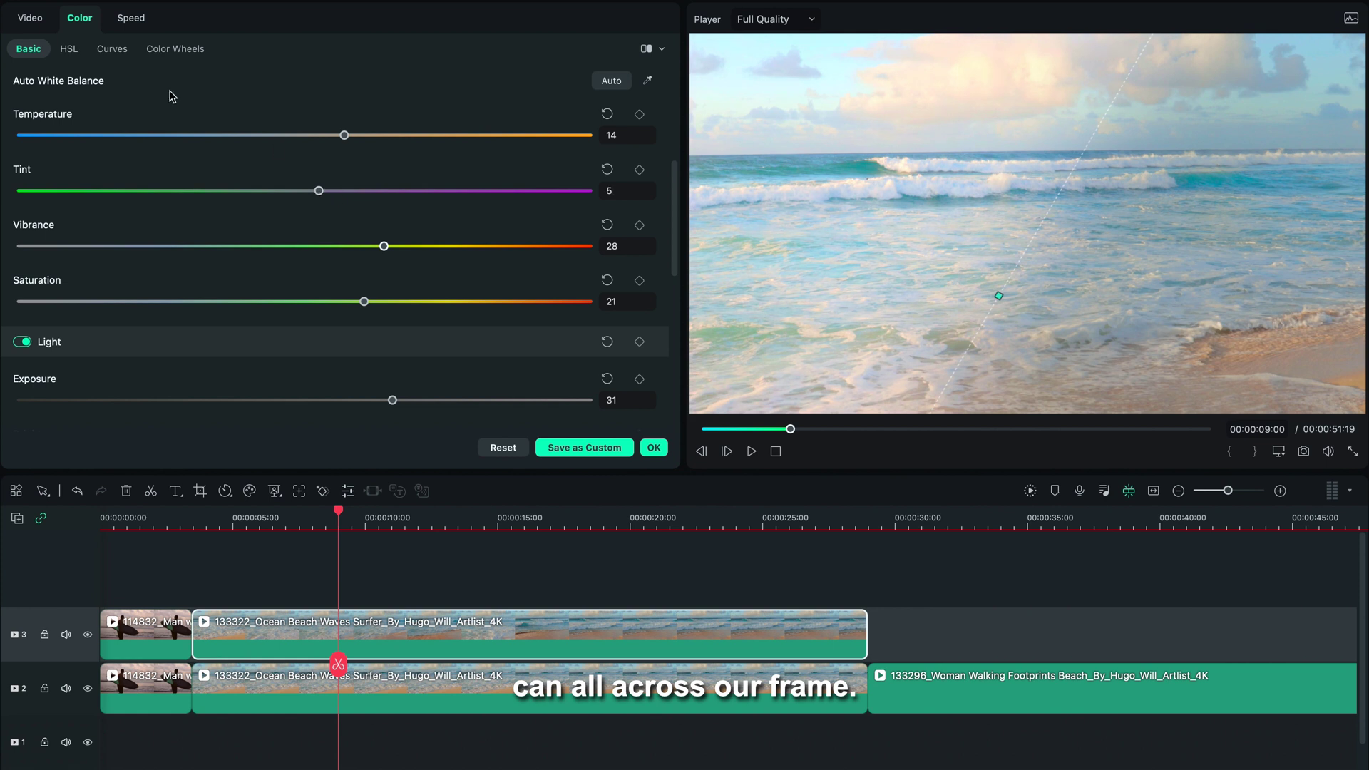
pyautogui.click(112, 49)
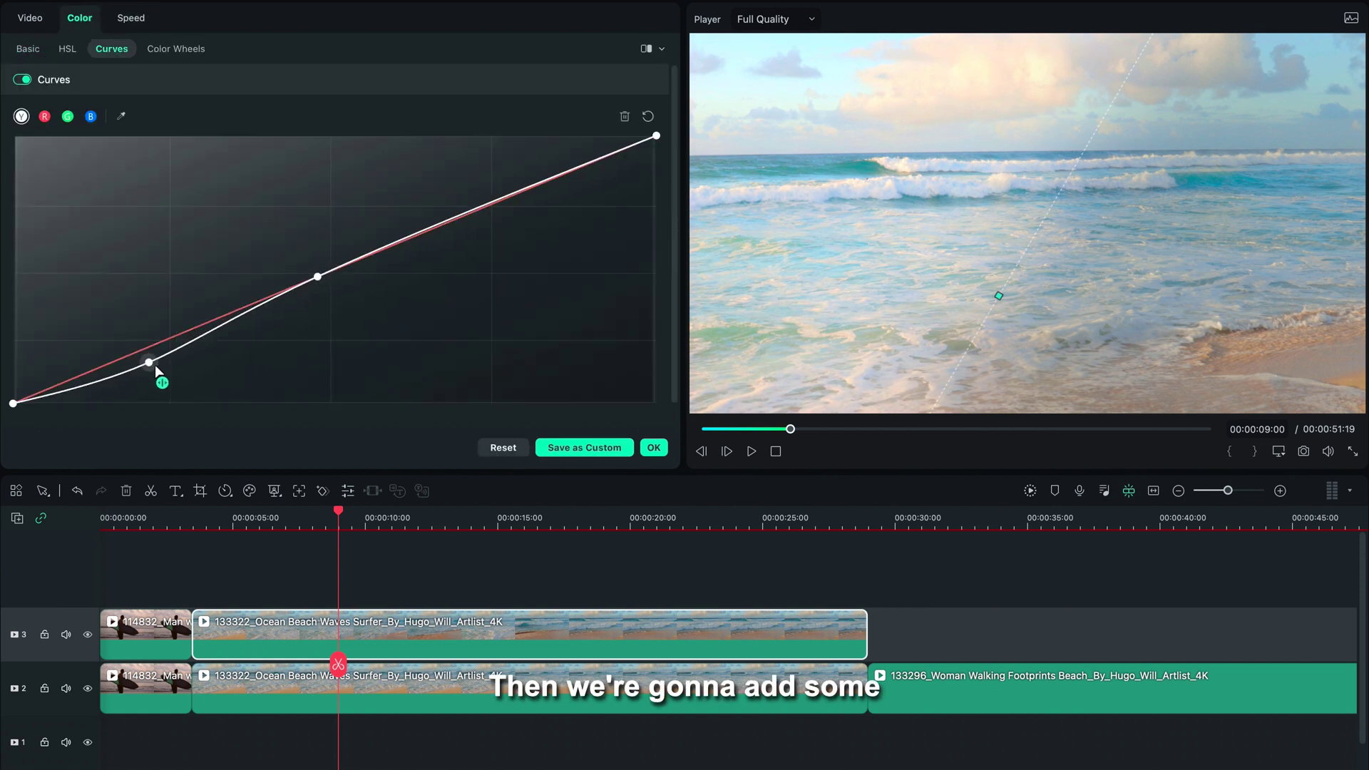
pyautogui.moveTo(317, 276)
pyautogui.mouseDown()
pyautogui.moveTo(353, 295)
pyautogui.moveTo(339, 279)
pyautogui.mouseUp()
pyautogui.moveTo(507, 202); pyautogui.dragTo(483, 193)
# Step: Shift the sun-glow mask further toward the frame's top-left corner
pyautogui.click(29, 48)
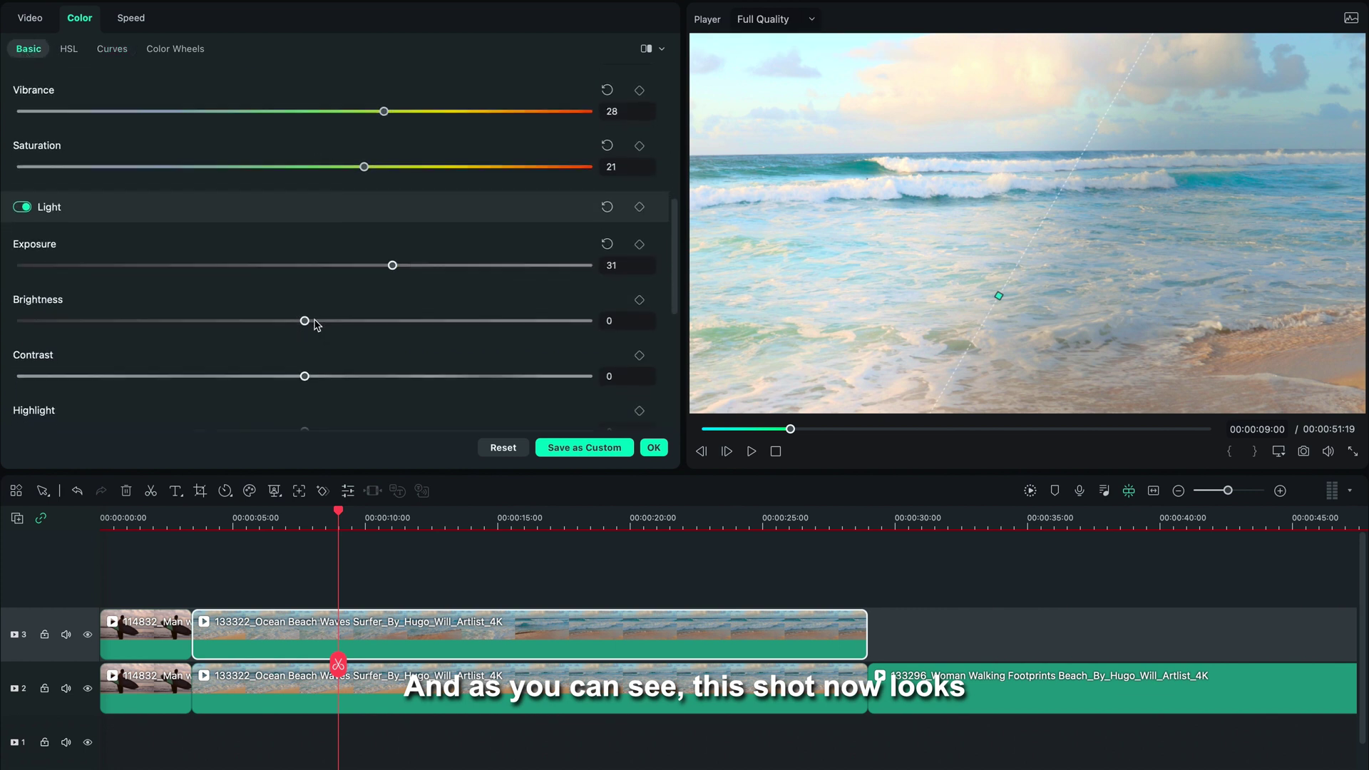
pyautogui.scroll(-1, 317, 325)
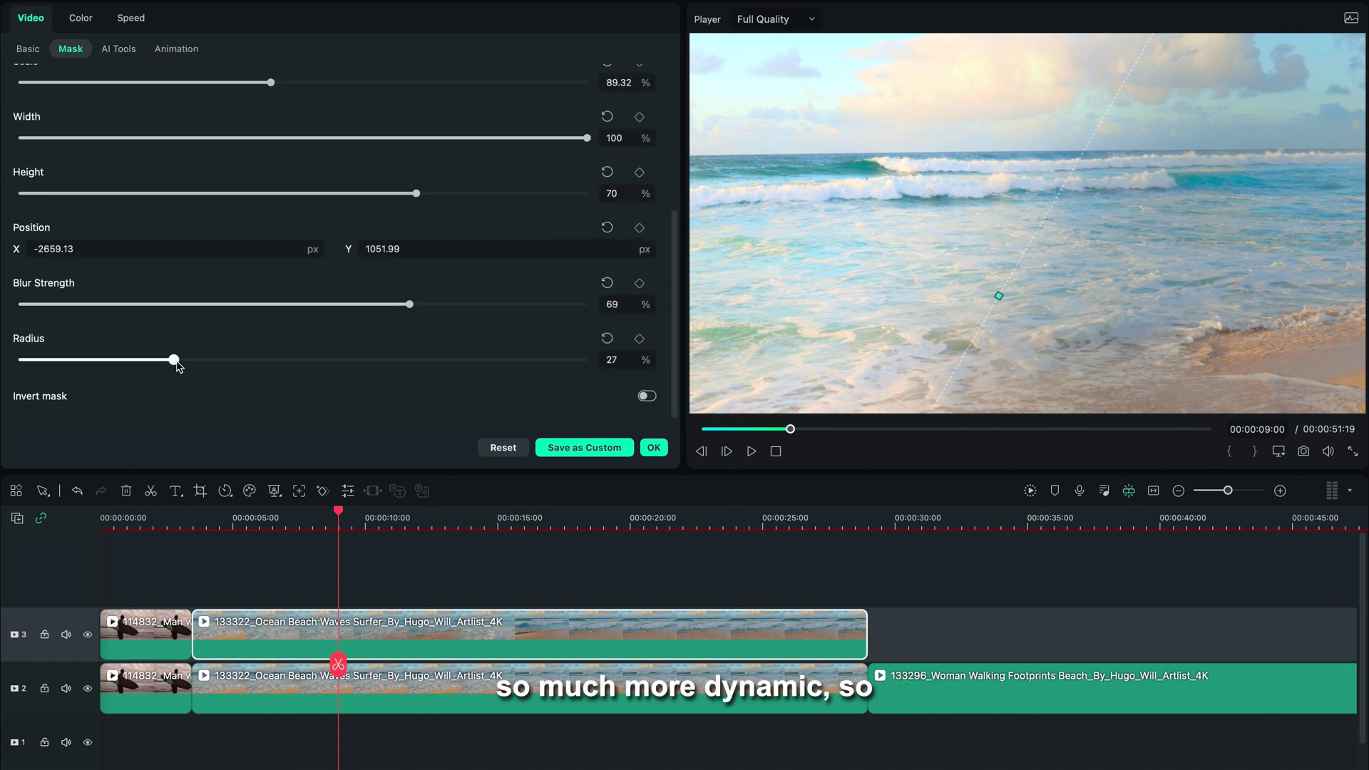
pyautogui.moveTo(891, 187); pyautogui.dragTo(857, 169)
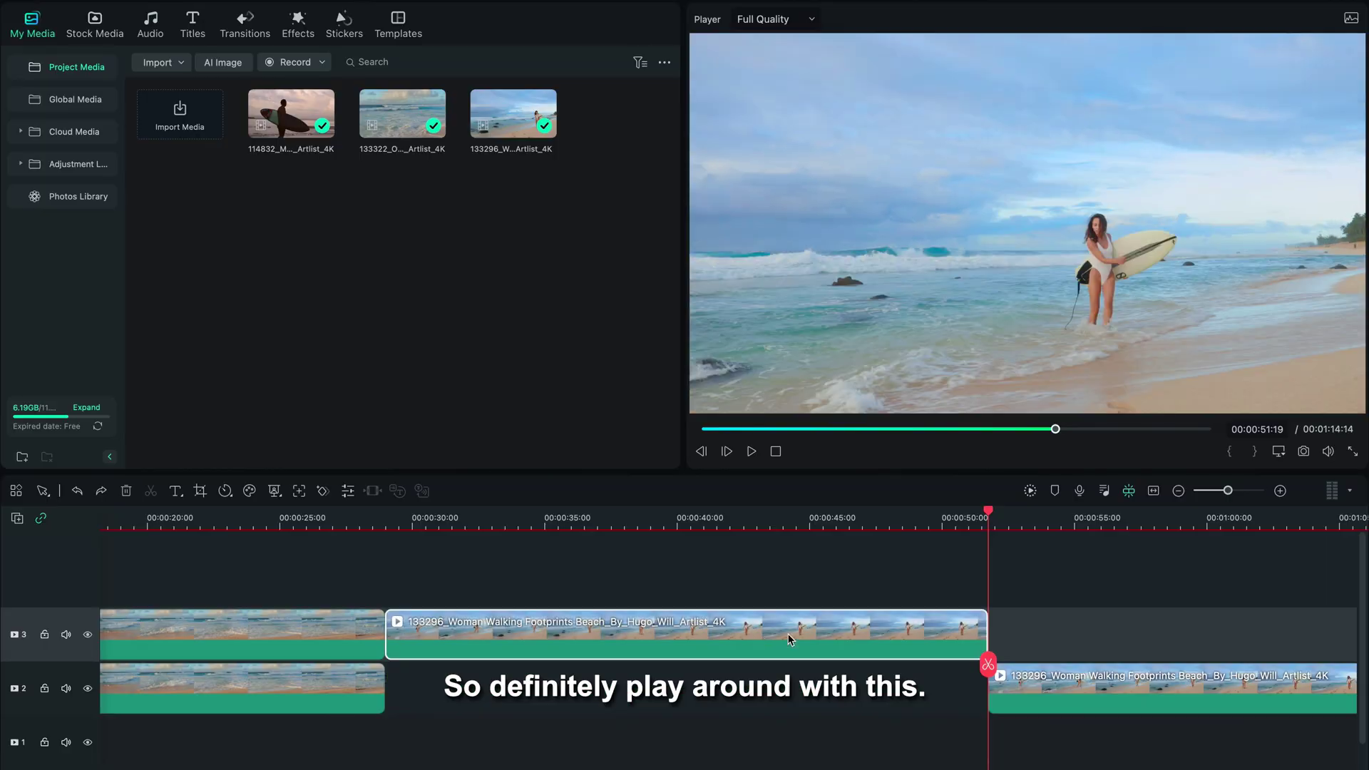
# Step: Place the woman clip copy on the track above the original and open its properties
pyautogui.moveTo(308, 576); pyautogui.dragTo(205, 736)
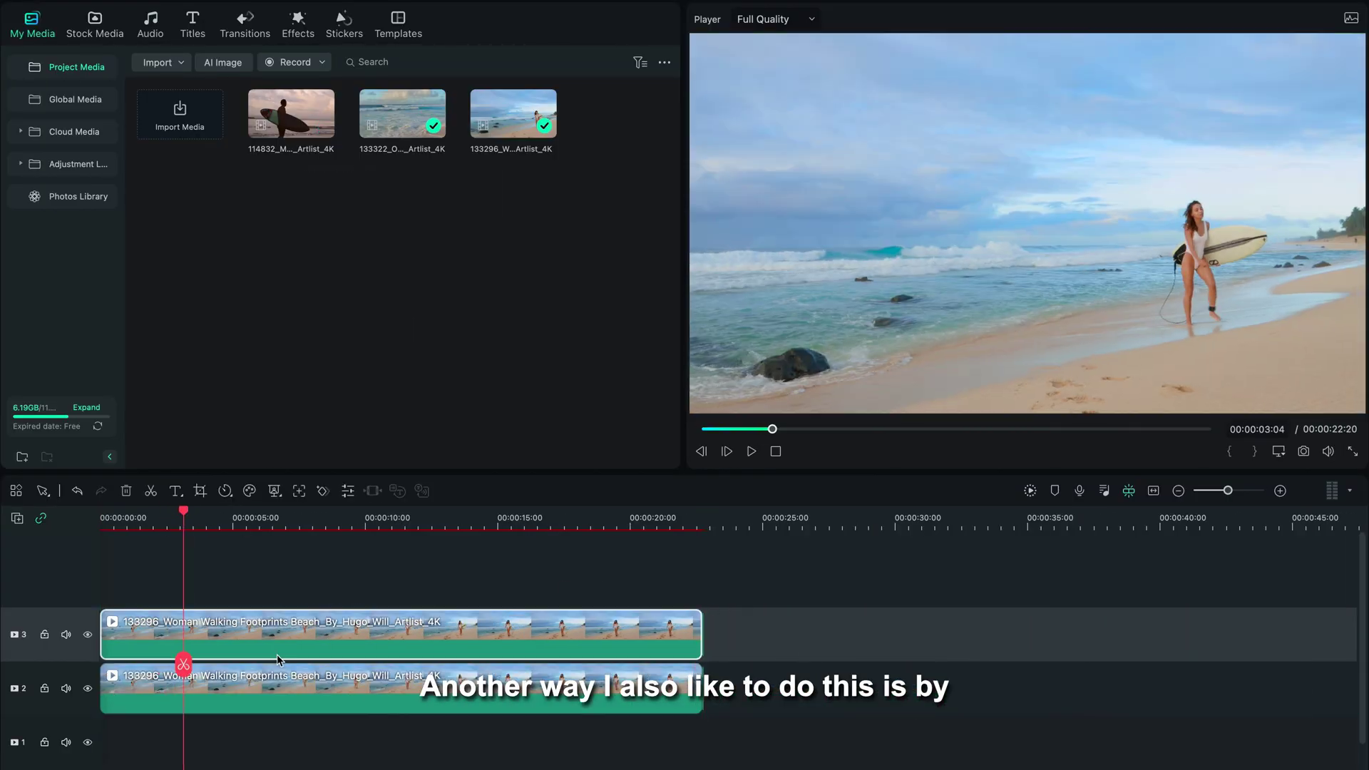
pyautogui.doubleClick(304, 652)
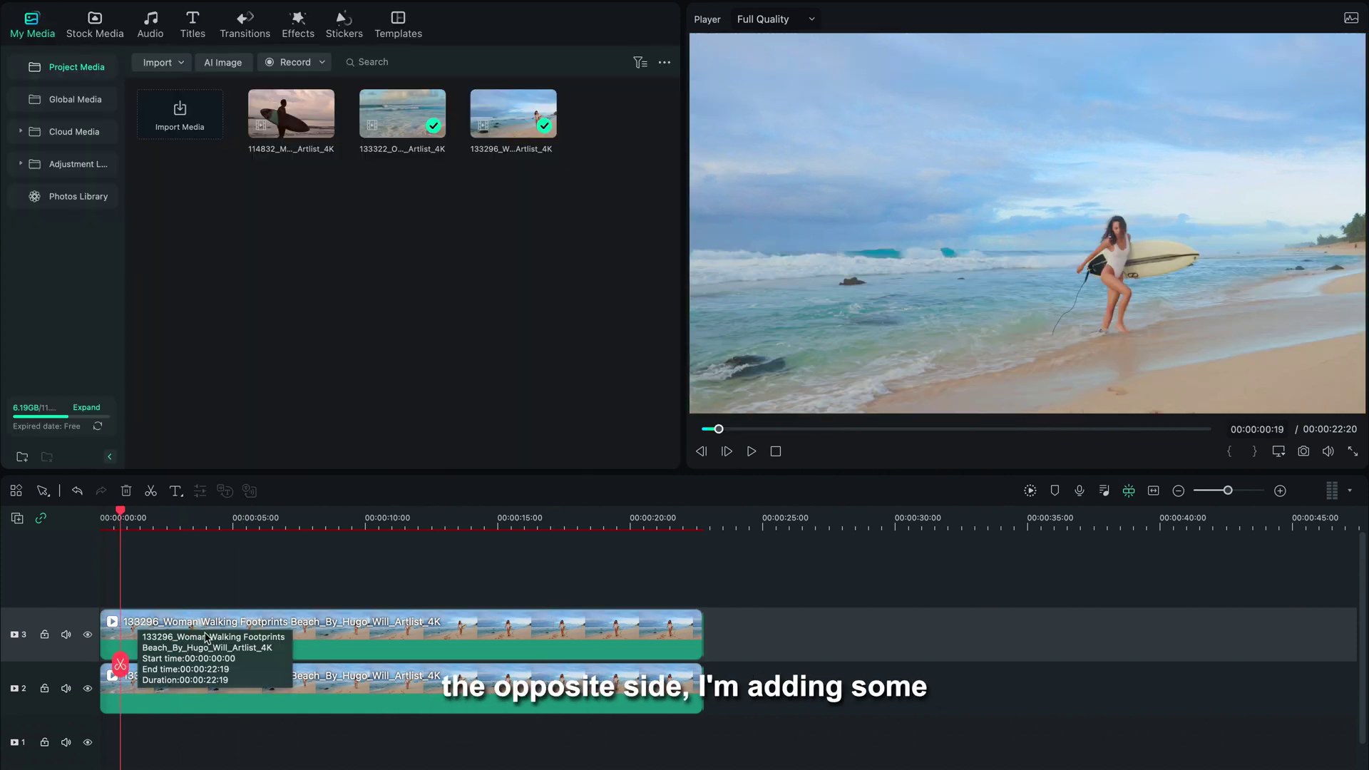
# Step: Draw a large mask on the top woman clip with Expand 100 and Blur 100, positioned over the scene
pyautogui.doubleClick(114, 631)
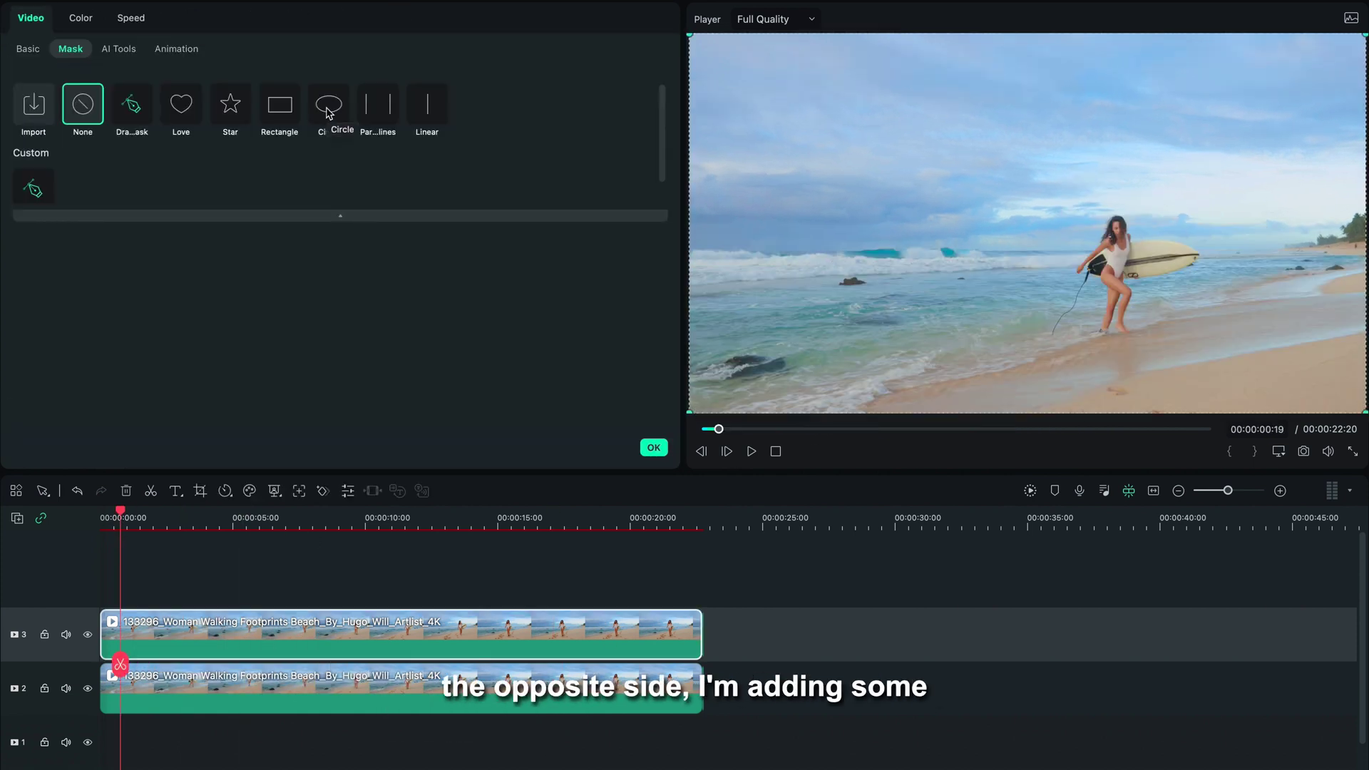
pyautogui.click(131, 105)
pyautogui.scroll(-3, 839, 329)
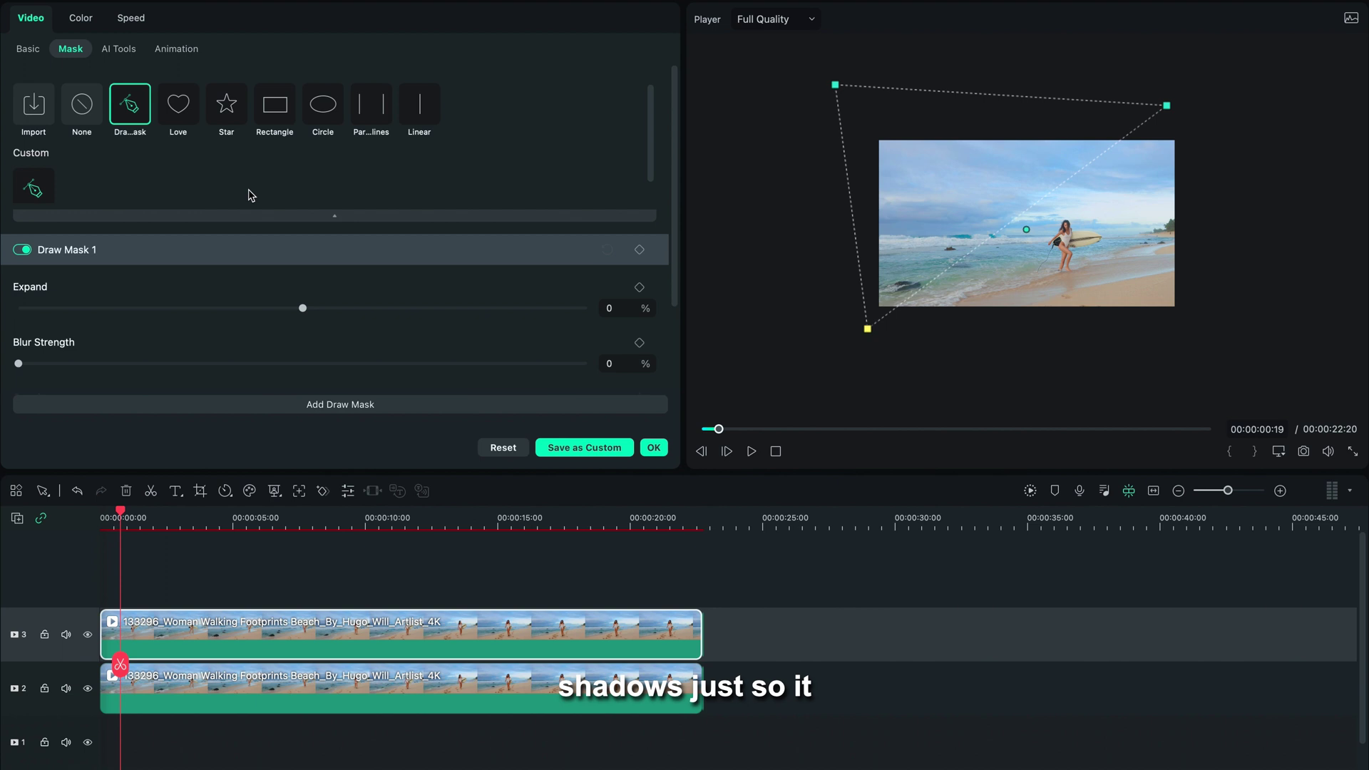
pyautogui.scroll(-2, 250, 195)
pyautogui.moveTo(19, 296); pyautogui.dragTo(437, 297)
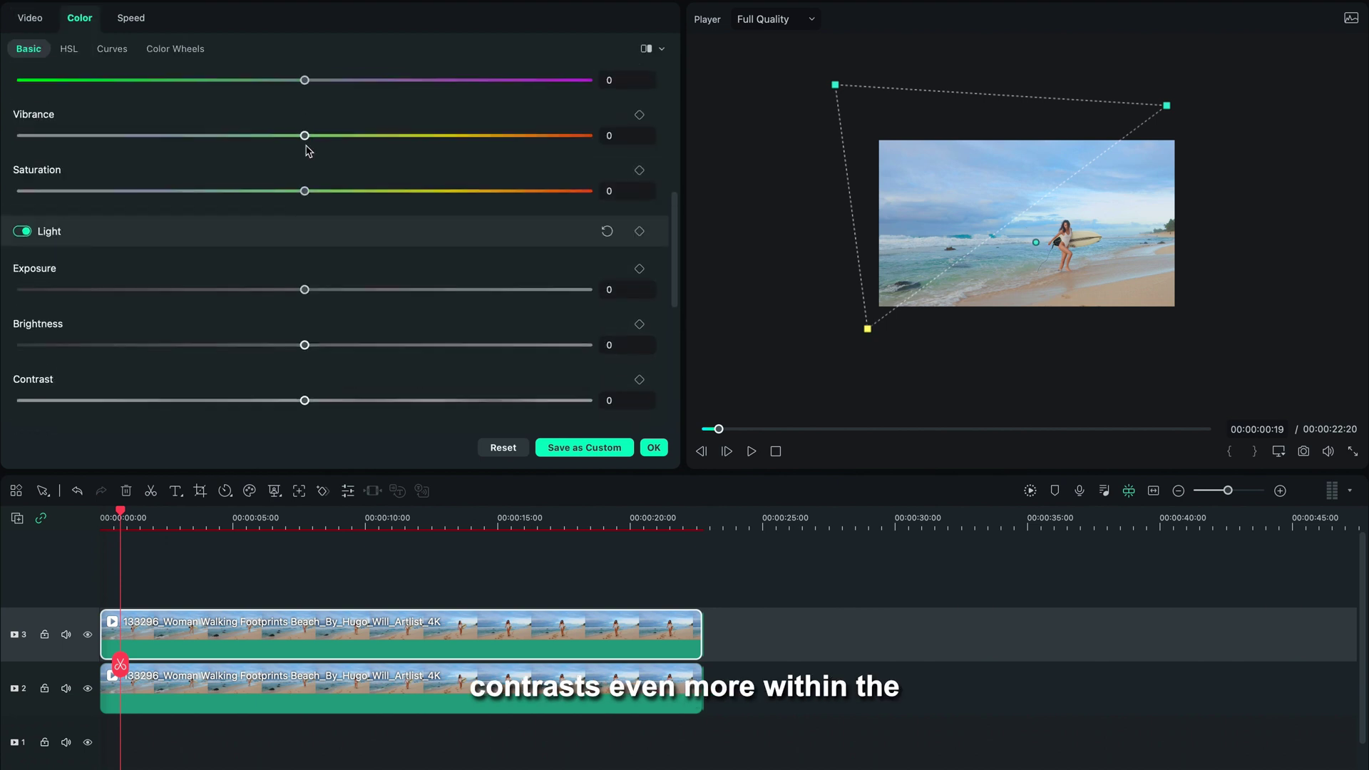
pyautogui.scroll(5, 299, 111)
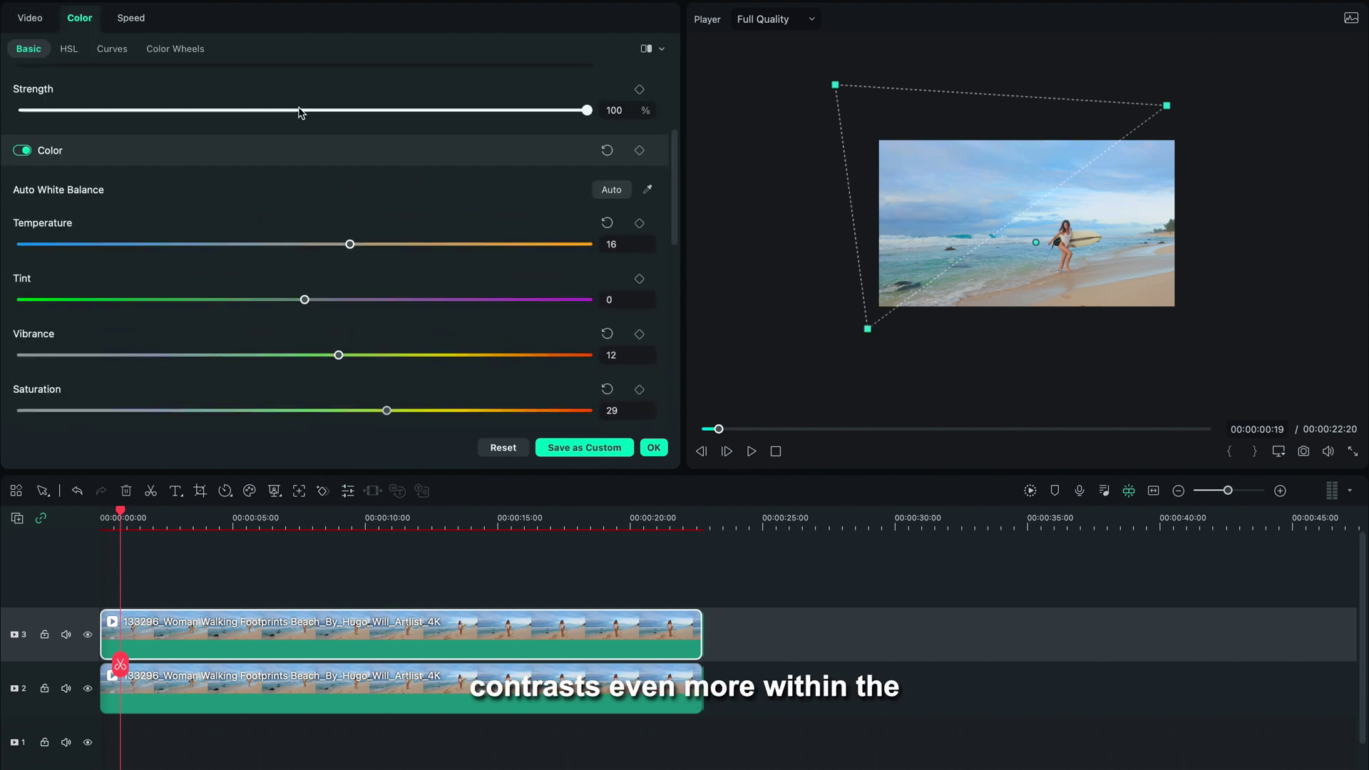
pyautogui.scroll(-5, 300, 111)
pyautogui.moveTo(304, 297); pyautogui.dragTo(364, 297)
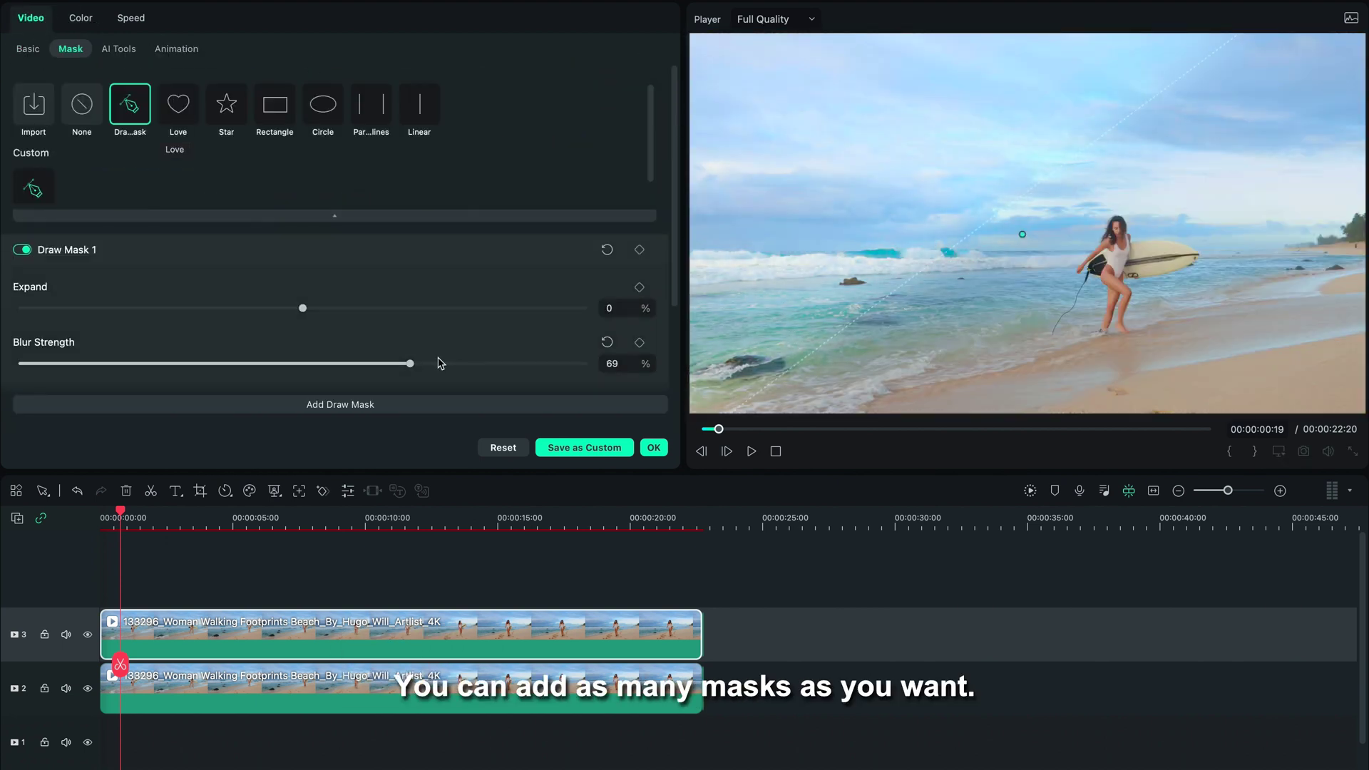
pyautogui.moveTo(437, 361); pyautogui.dragTo(587, 364)
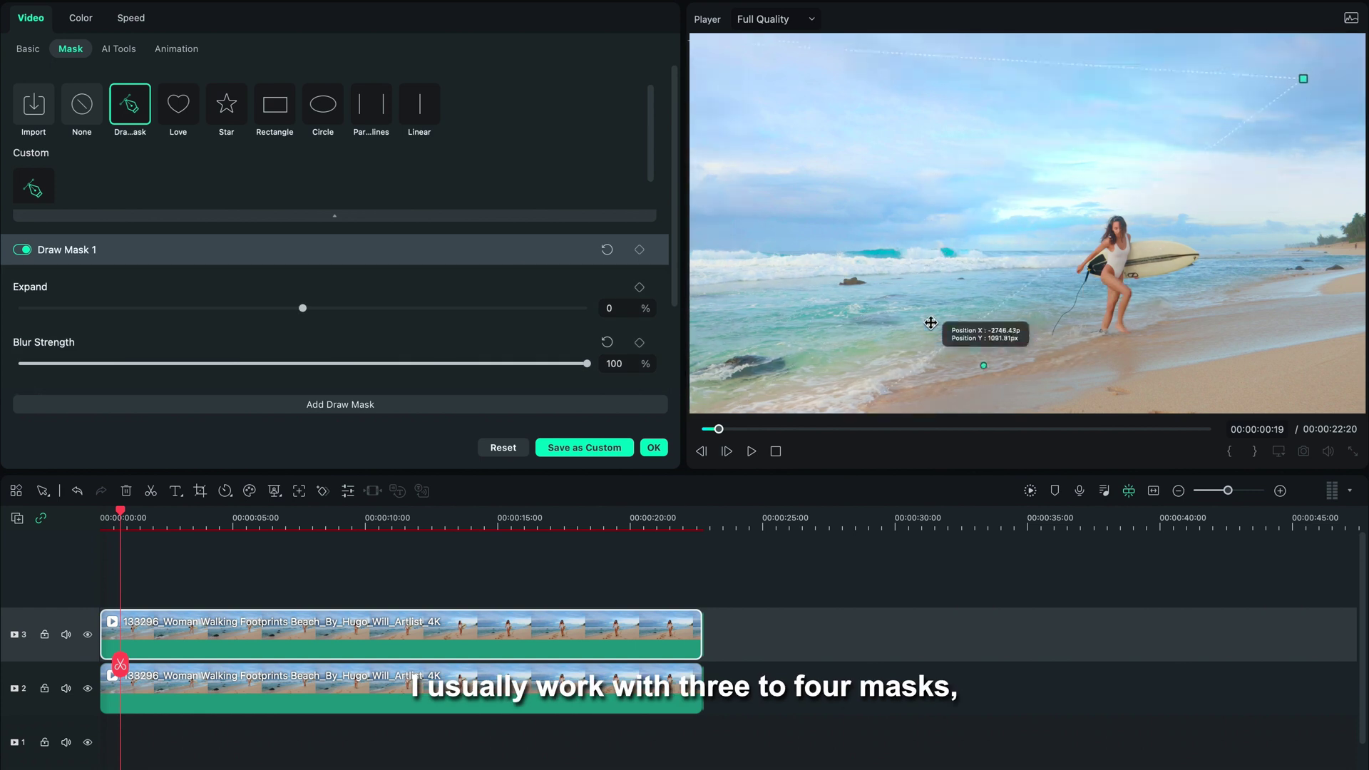
pyautogui.scroll(-3, 1258, 183)
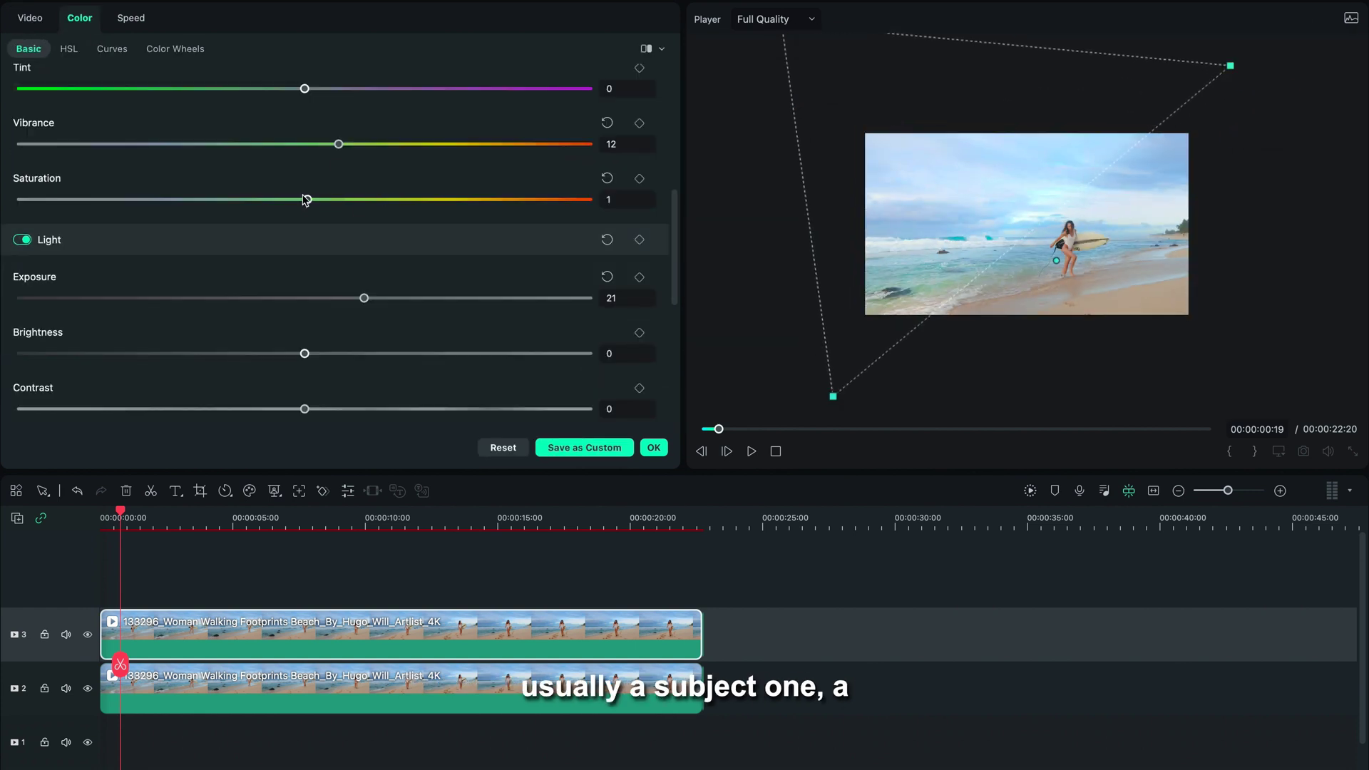
pyautogui.scroll(2, 335, 214)
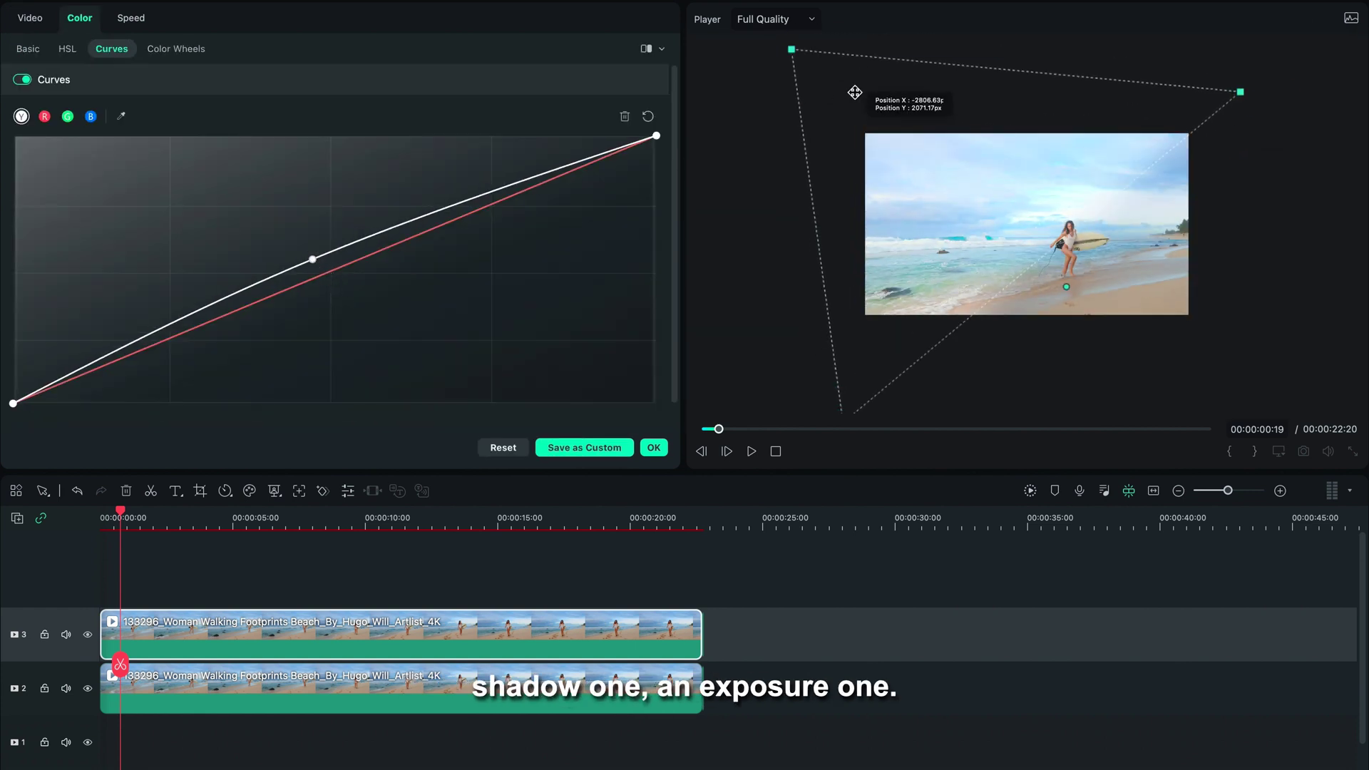